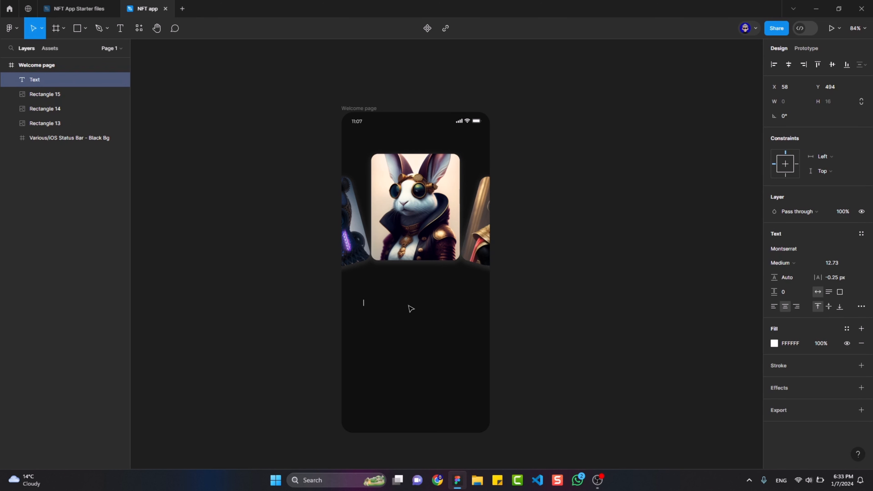
# Enter the headline "Discover, Collect And sell rare digital artwork & NFTs" and place it below the rabbit image
pyautogui.write('Discover, Collect And sell rare digital artwork &')
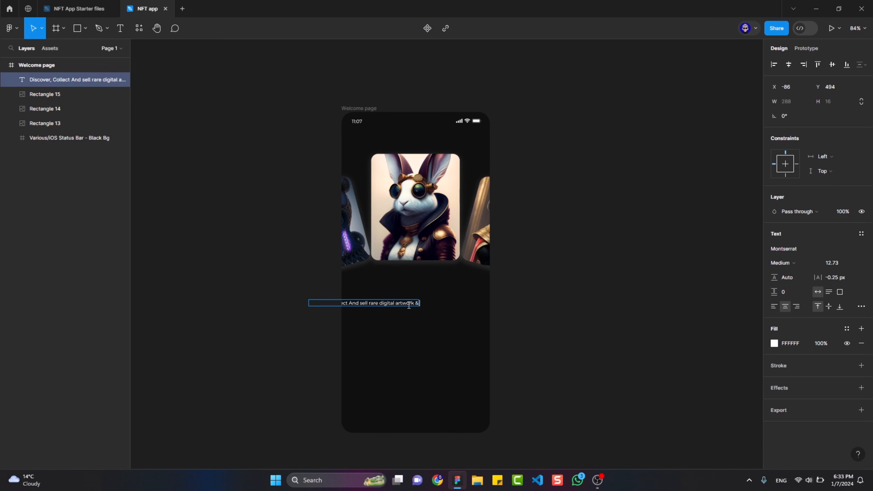
pyautogui.write(' NFTs')
pyautogui.click(430, 271)
pyautogui.scroll(3, 402, 300)
pyautogui.moveTo(384, 305); pyautogui.dragTo(474, 298)
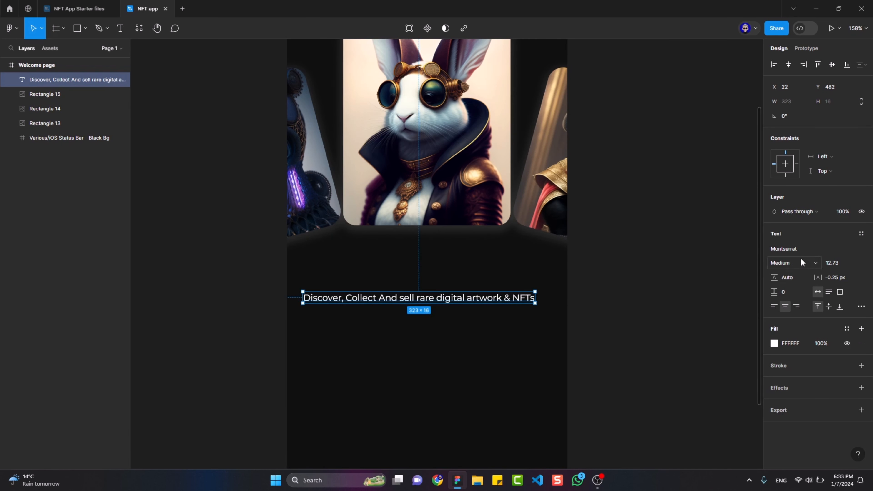
# Format the headline at font size 34 with left alignment in a box 355 wide, placed at X 17, Y 458
pyautogui.click(801, 259)
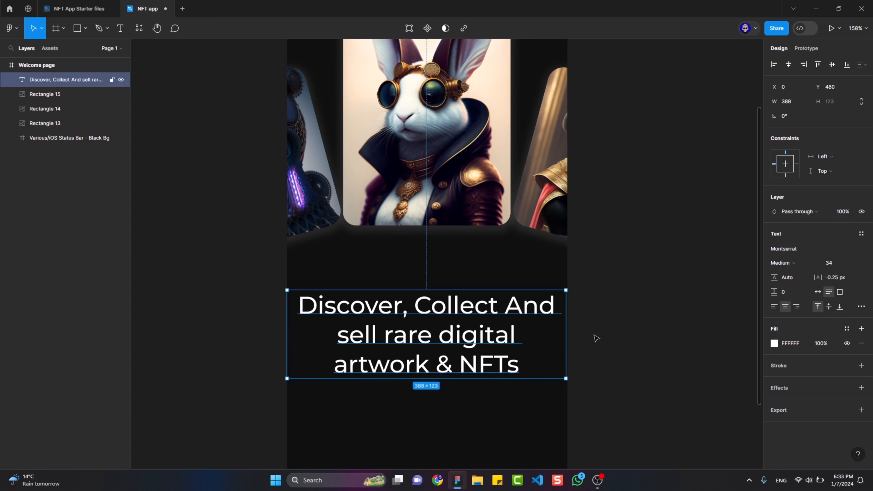
pyautogui.click(774, 306)
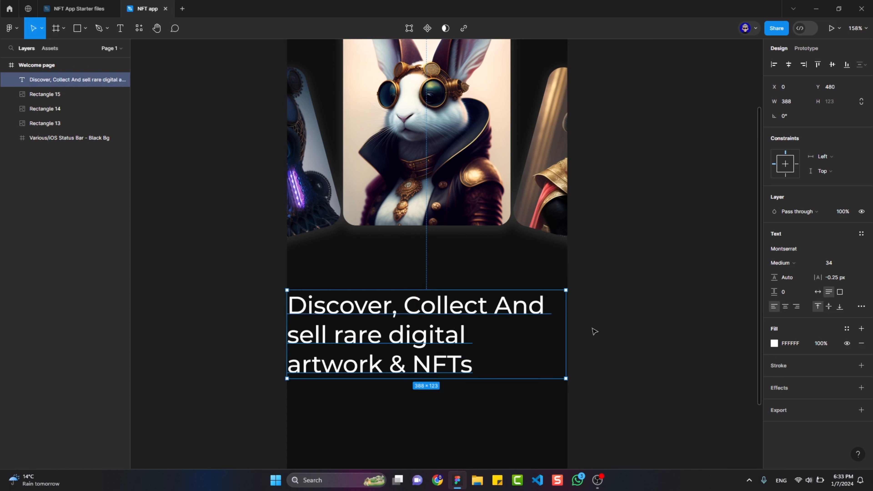
pyautogui.moveTo(566, 324); pyautogui.dragTo(546, 325)
pyautogui.moveTo(459, 339)
pyautogui.mouseDown()
pyautogui.moveTo(471, 338)
pyautogui.moveTo(470, 329)
pyautogui.mouseUp()
pyautogui.scroll(-2, 469, 328)
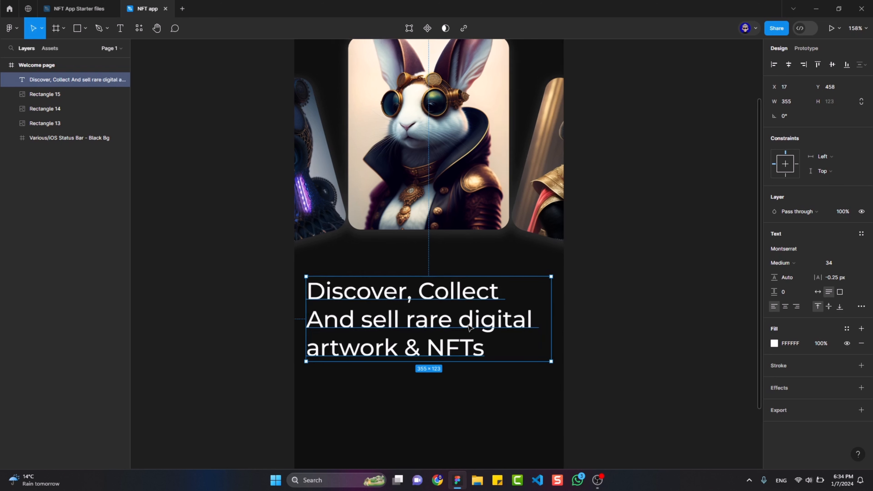
# Set the words "digital artwork & NFTs" in the headline to the Bold weight
pyautogui.scroll(-3, 506, 331)
pyautogui.doubleClick(447, 261)
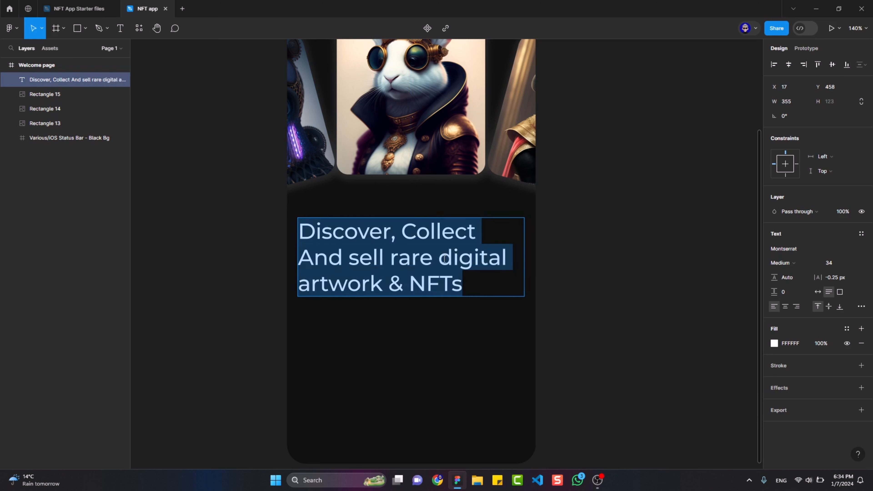
pyautogui.moveTo(439, 262); pyautogui.dragTo(471, 284)
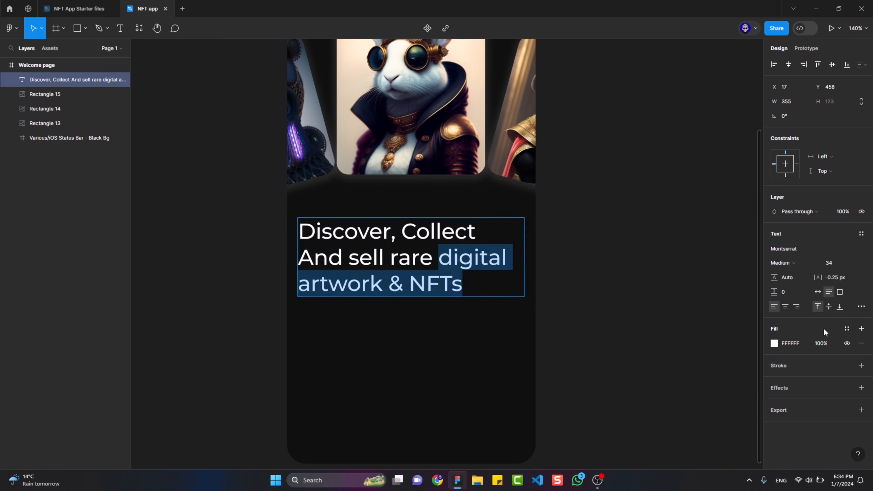
pyautogui.click(786, 263)
pyautogui.click(793, 274)
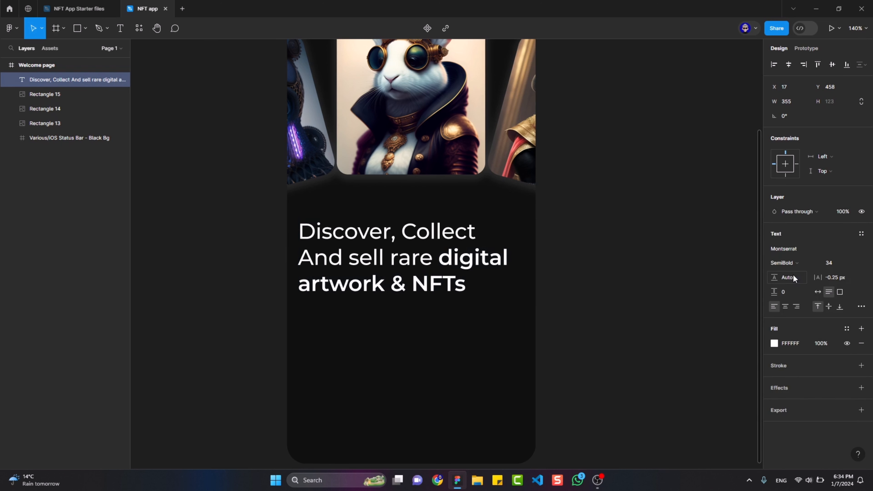
pyautogui.click(790, 263)
pyautogui.click(787, 274)
# Change the fill colour of the words "digital artwork & NFTs" to FEEDD3
pyautogui.click(774, 343)
pyautogui.moveTo(732, 268); pyautogui.dragTo(743, 302)
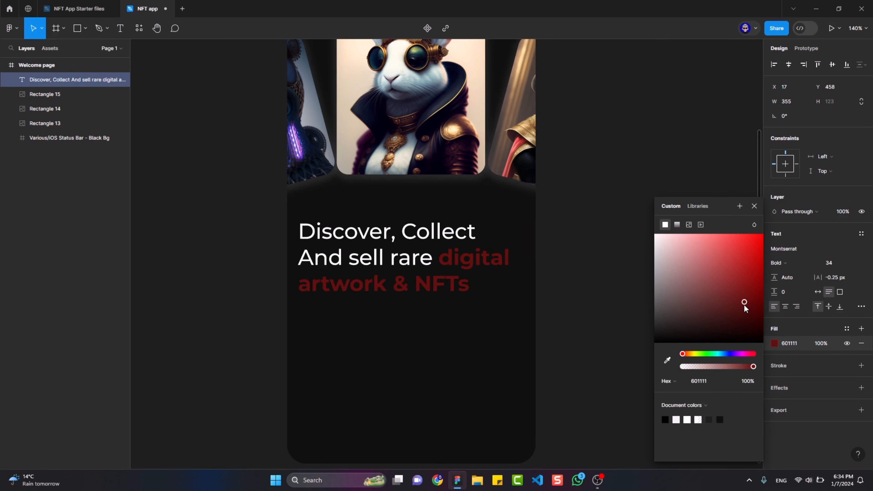
pyautogui.moveTo(691, 354); pyautogui.dragTo(727, 354)
pyautogui.click(791, 343)
pyautogui.write('FEEDD3')
pyautogui.press('Return')
pyautogui.press('Escape')
# Nudge the headline up to Y 440, checking its distance from the rabbit image
pyautogui.hotkey('shift', 'Up')
pyautogui.hotkey('alt', 'Up')
pyautogui.hotkey('alt', 'Up')
pyautogui.hotkey('alt', 'Up')
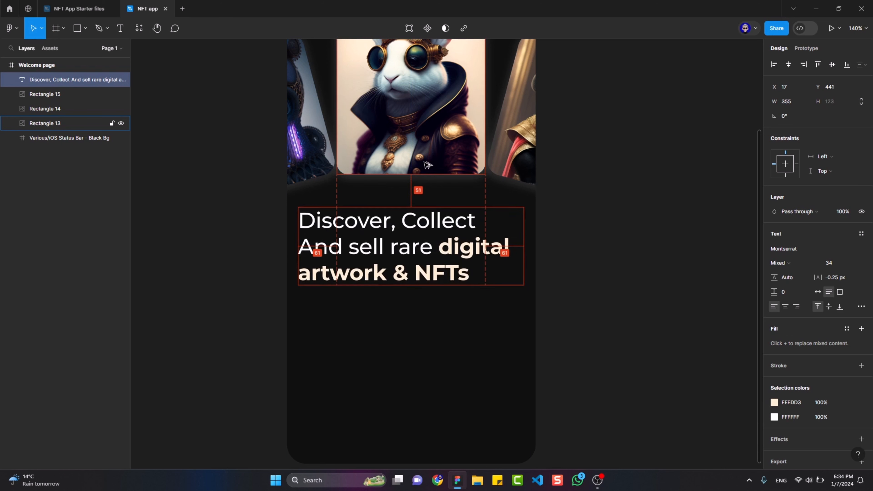
# Add text below the headline reading "Unleash creativity, own uniqueness, Explore and acquire exclusive NFTs in our revolutionary marketplace"
pyautogui.scroll(-3, 636, 248)
pyautogui.moveTo(634, 233); pyautogui.dragTo(539, 278)
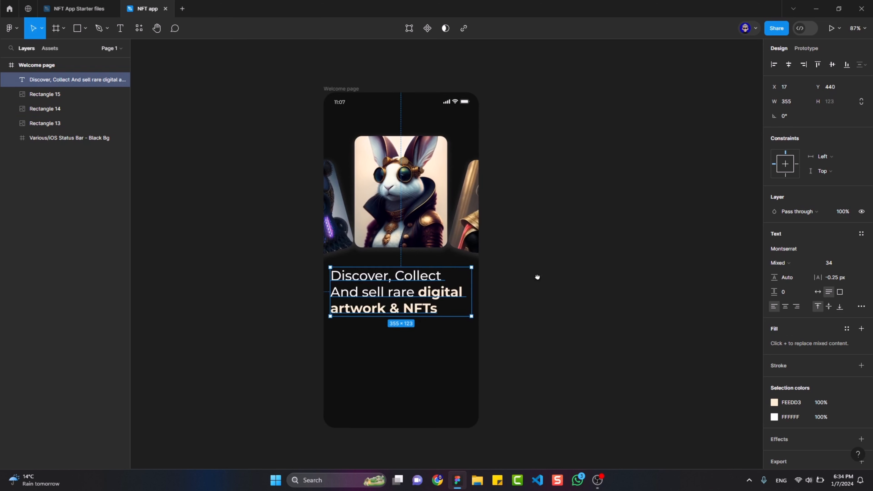
pyautogui.click(497, 302)
pyautogui.moveTo(503, 307); pyautogui.dragTo(521, 324)
pyautogui.scroll(3, 520, 323)
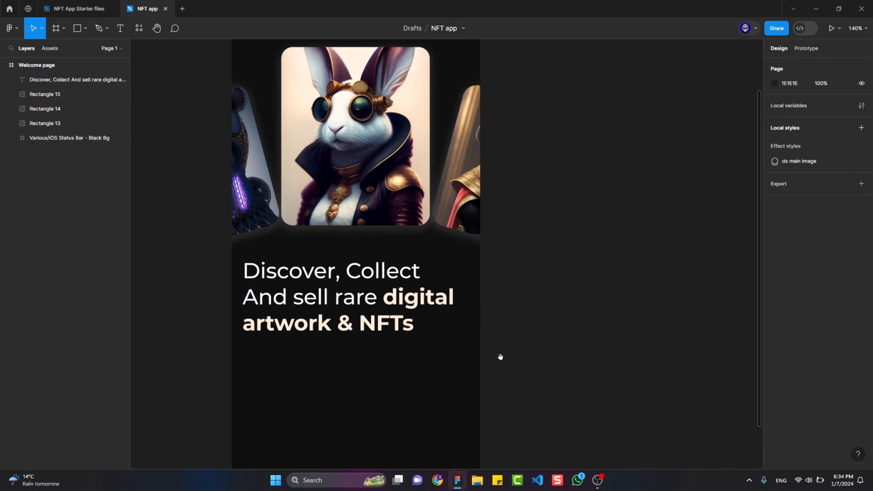
pyautogui.moveTo(501, 357); pyautogui.dragTo(536, 304)
pyautogui.press('t')
pyautogui.click(307, 325)
pyautogui.write('Unleash creativity')
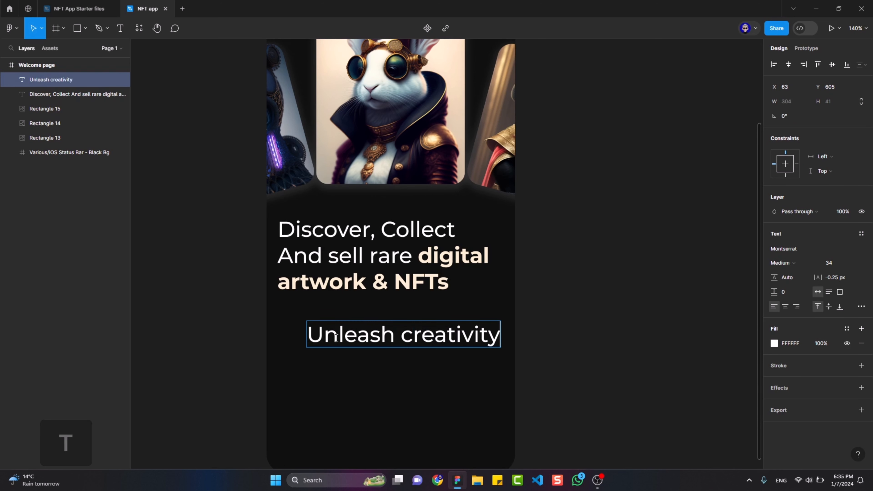
pyautogui.write(', own uniqueness')
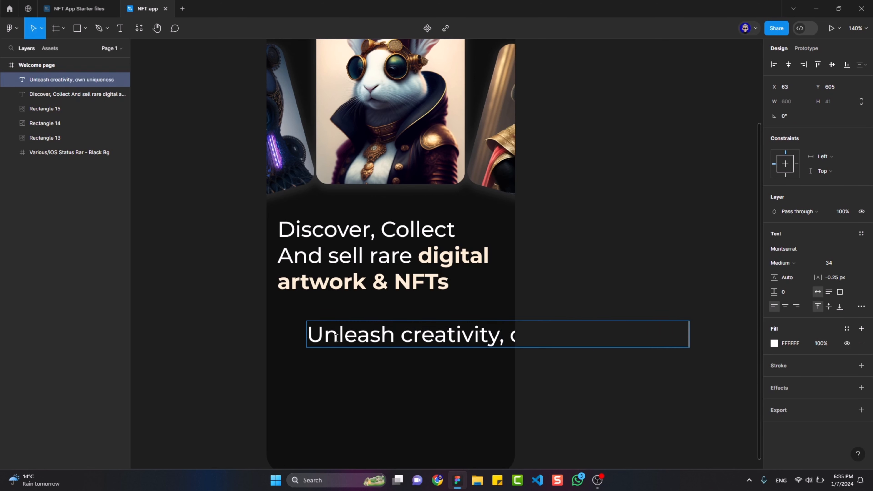
pyautogui.write(', E')
pyautogui.press('Escape')
# Set the new paragraph's font size to 20 and its text box width to 200
pyautogui.click(834, 264)
pyautogui.write('20')
pyautogui.press('Return')
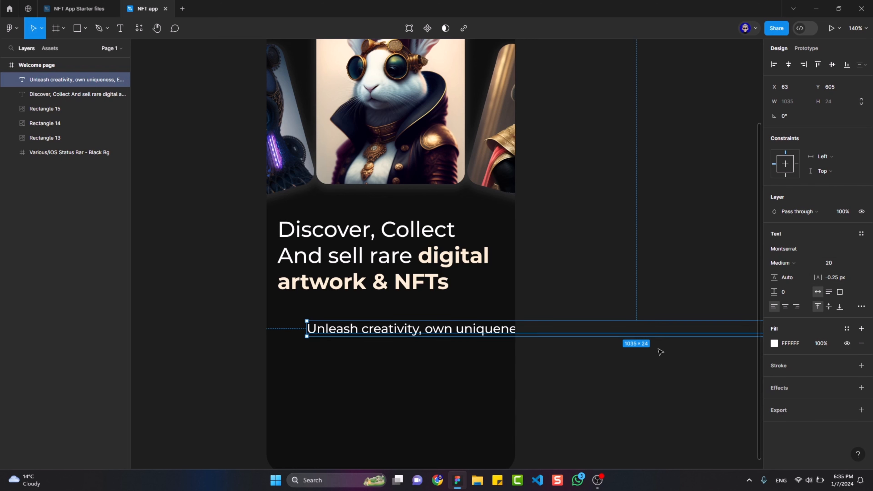
pyautogui.scroll(-1, 660, 350)
pyautogui.moveTo(661, 350); pyautogui.dragTo(619, 343)
pyautogui.scroll(-5, 619, 344)
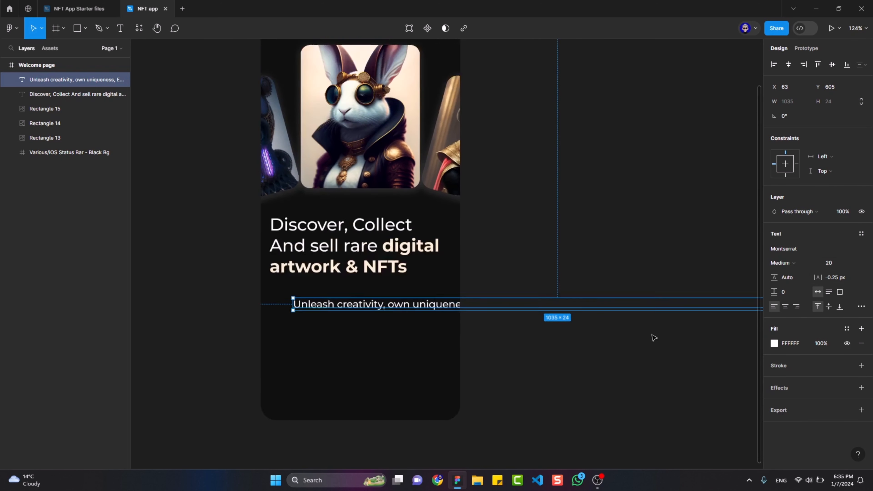
pyautogui.hscroll(5, 660, 334)
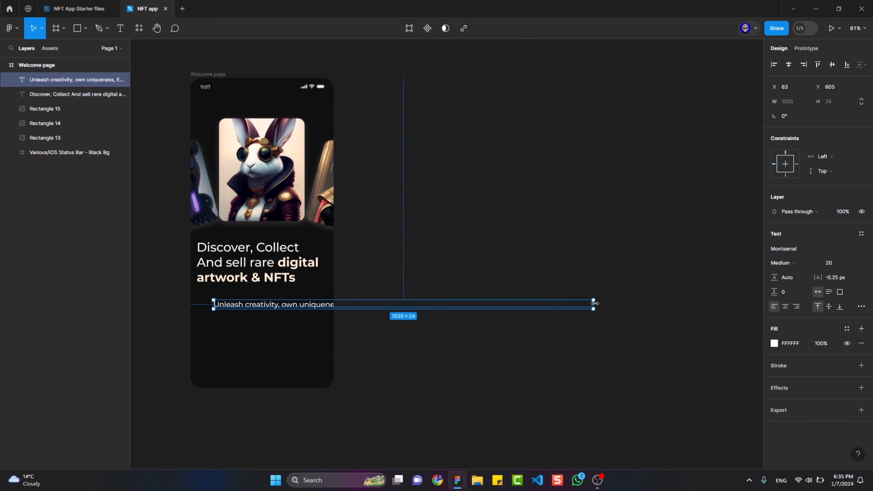
pyautogui.moveTo(582, 303); pyautogui.dragTo(539, 303)
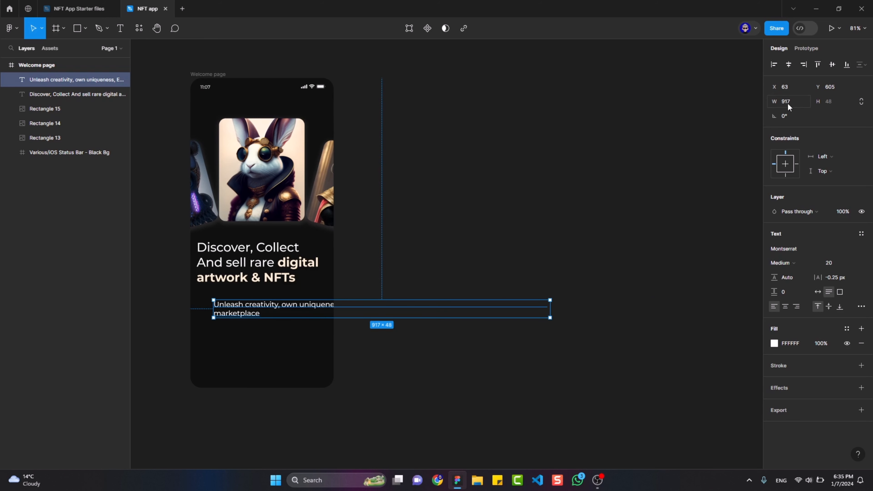
pyautogui.write('200')
pyautogui.press('Return')
# Move the paragraph under the headline to X 17, Y 579 and widen its box to about 342
pyautogui.scroll(5, 157, 366)
pyautogui.moveTo(345, 285); pyautogui.dragTo(312, 267)
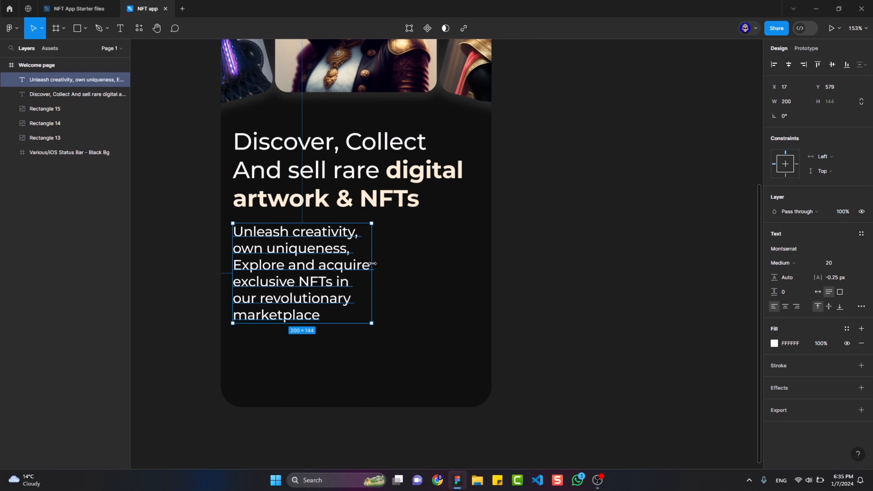
pyautogui.moveTo(372, 265); pyautogui.dragTo(469, 262)
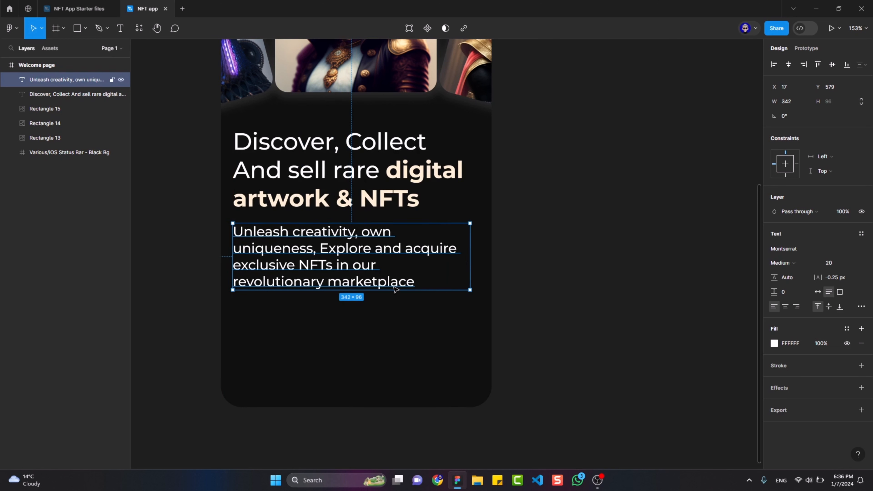
# Add a period at the end of the paragraph, after "marketplace"
pyautogui.doubleClick(424, 280)
pyautogui.click(424, 280)
pyautogui.write('.')
# Nudge the headline to X 18, then show the rulers and place a vertical guide along the text's left edge
pyautogui.click(357, 170)
pyautogui.press('Right')
pyautogui.hotkey('shift', 'r')
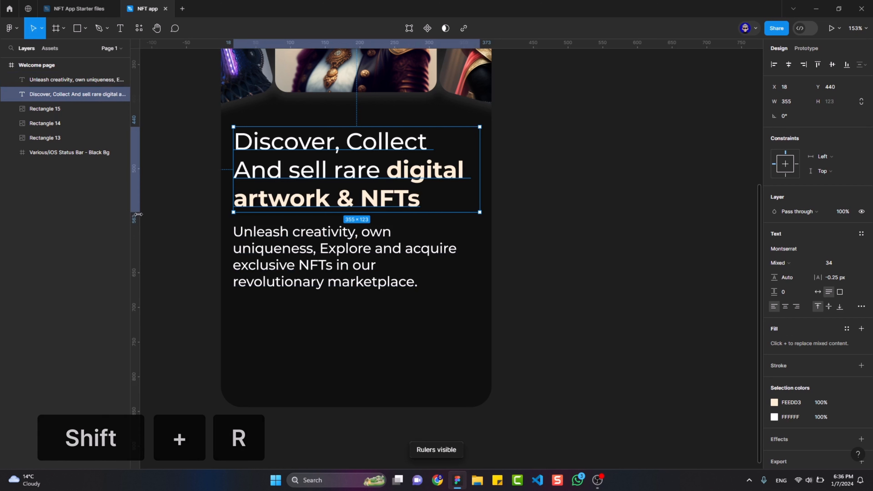
pyautogui.moveTo(138, 215); pyautogui.dragTo(235, 222)
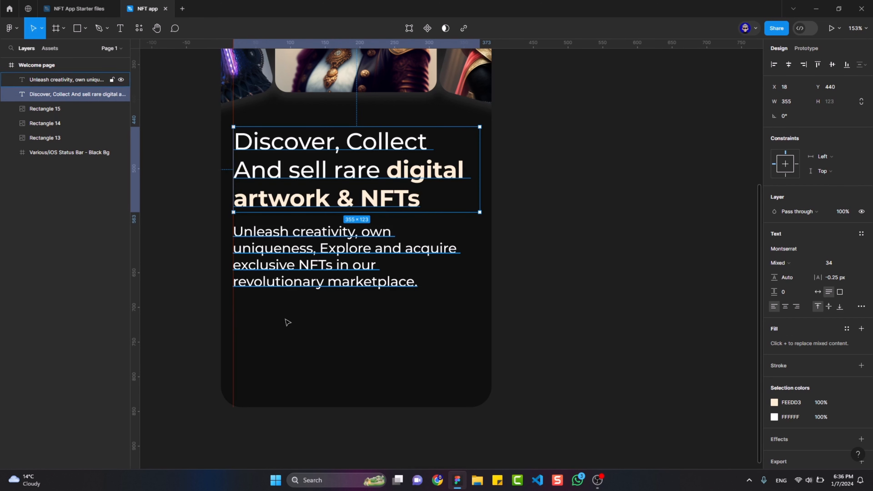
pyautogui.click(303, 273)
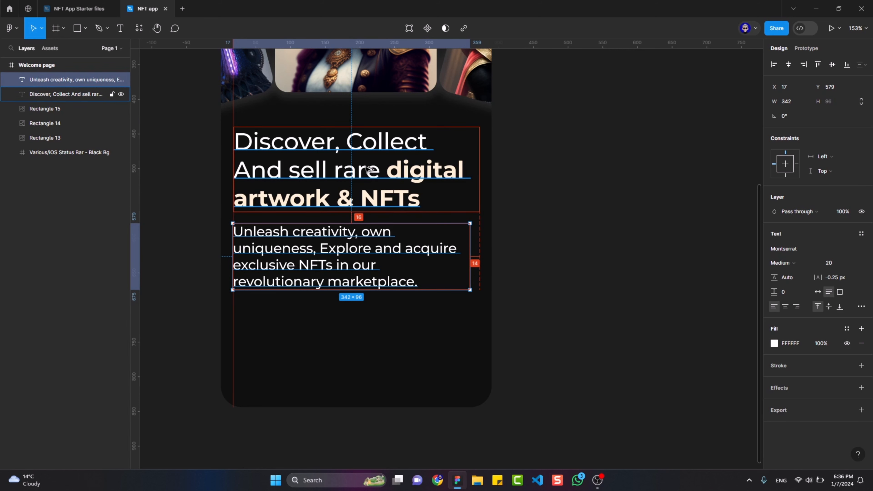
pyautogui.click(520, 234)
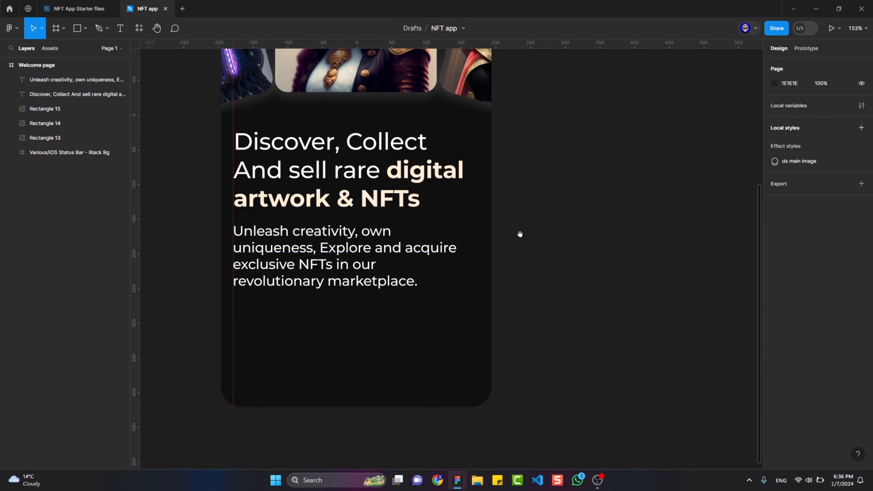
# Draw a rectangle about 341 by 46 below the paragraph at X 18, Y 743, with a corner radius of 68
pyautogui.moveTo(520, 234)
pyautogui.mouseDown()
pyautogui.moveTo(522, 287)
pyautogui.moveTo(504, 328)
pyautogui.moveTo(503, 248)
pyautogui.mouseUp()
pyautogui.scroll(-2, 520, 285)
pyautogui.scroll(1, 407, 310)
pyautogui.press('r')
pyautogui.moveTo(269, 375); pyautogui.dragTo(462, 400)
pyautogui.click(829, 120)
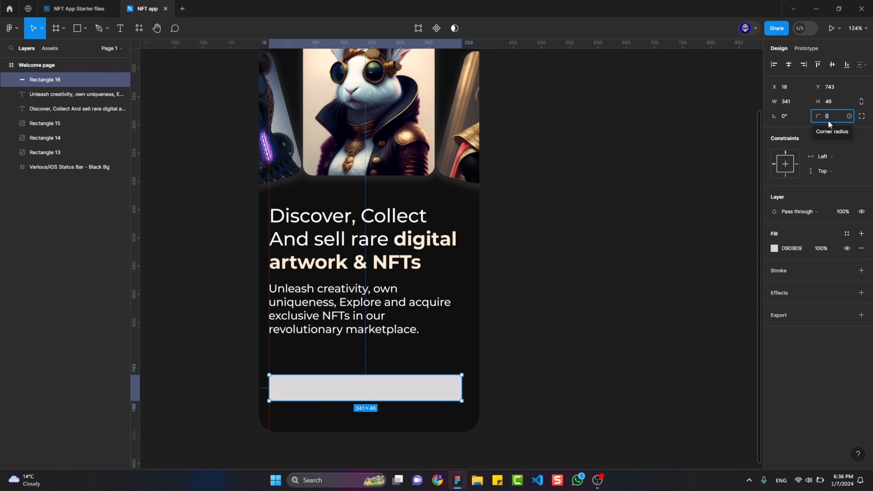
pyautogui.press('Return')
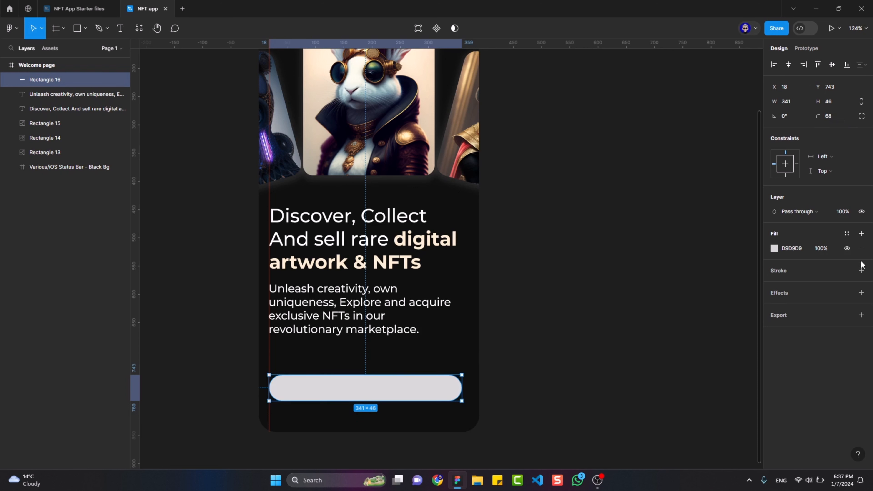
# Set the rounded rectangle's fill to 565656 and its height to 68
pyautogui.click(795, 251)
pyautogui.write('565656')
pyautogui.press('Return')
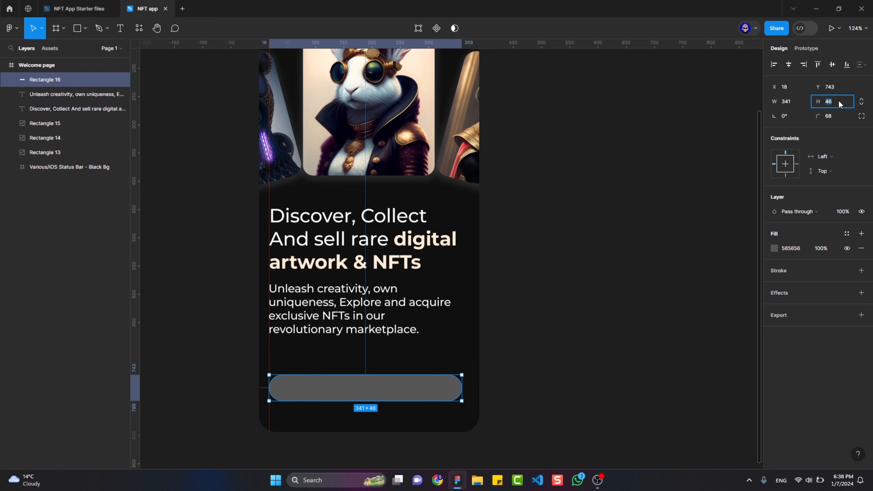
pyautogui.click(839, 100)
pyautogui.write('68')
pyautogui.press('Return')
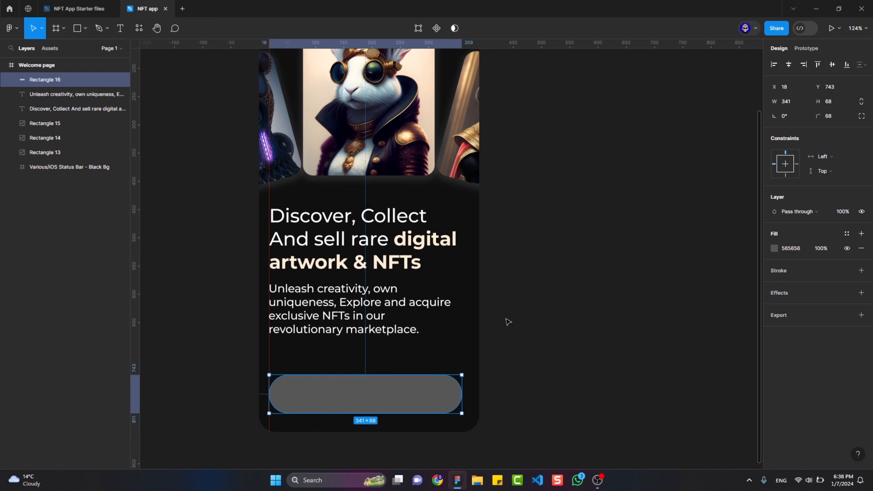
# Move the grey rounded rectangle to X 18, Y 724, comparing it with the welcome page in the NFT App Starter files
pyautogui.moveTo(376, 403); pyautogui.dragTo(375, 395)
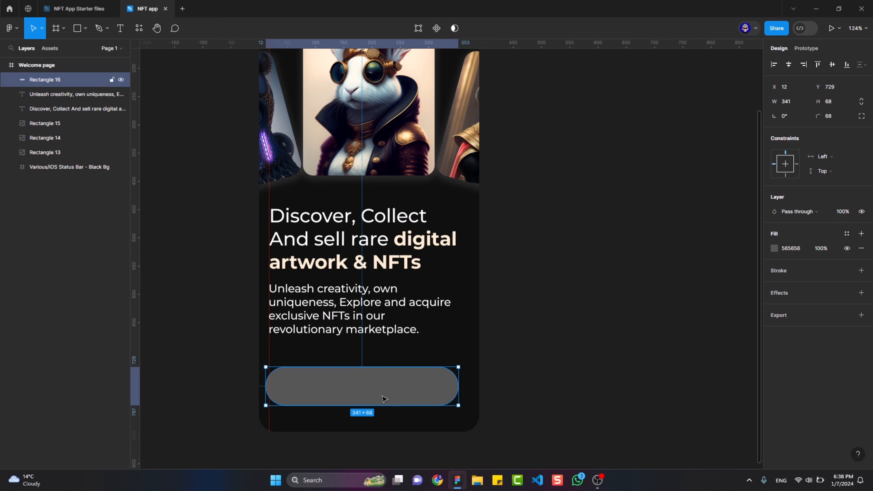
pyautogui.moveTo(383, 399); pyautogui.dragTo(388, 398)
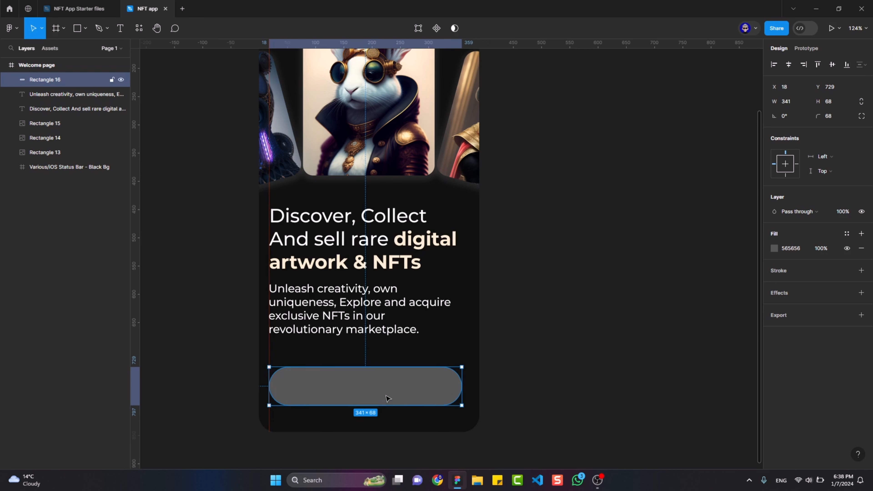
pyautogui.click(74, 9)
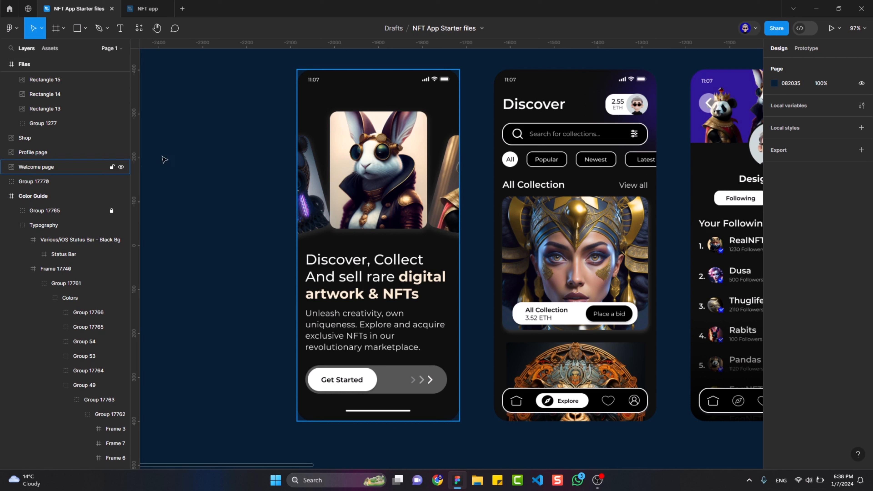
pyautogui.click(151, 8)
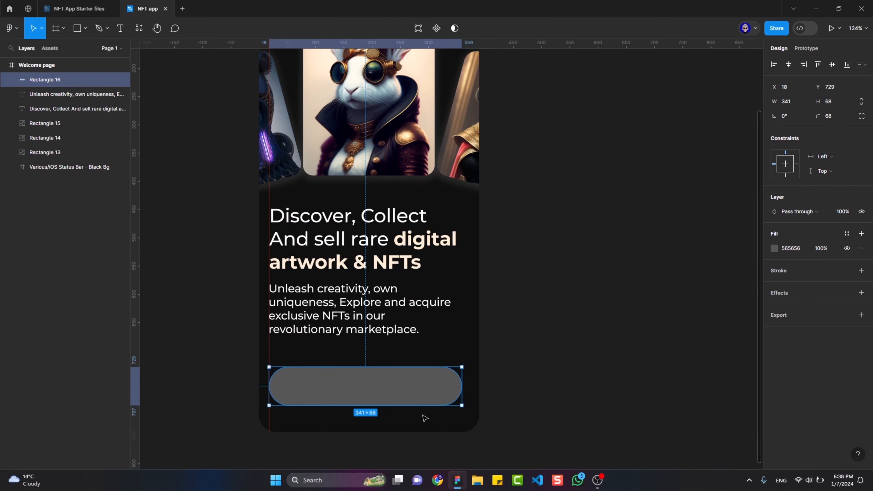
pyautogui.moveTo(412, 402); pyautogui.dragTo(412, 401)
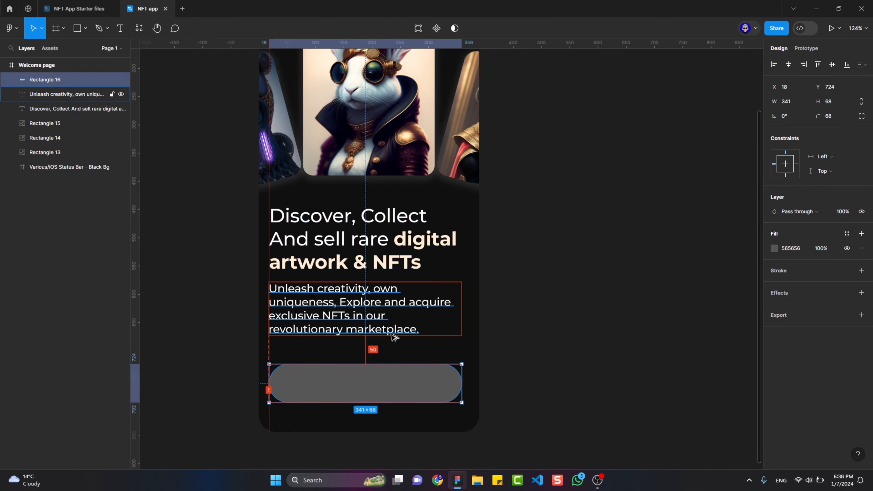
pyautogui.click(398, 281)
pyautogui.click(394, 388)
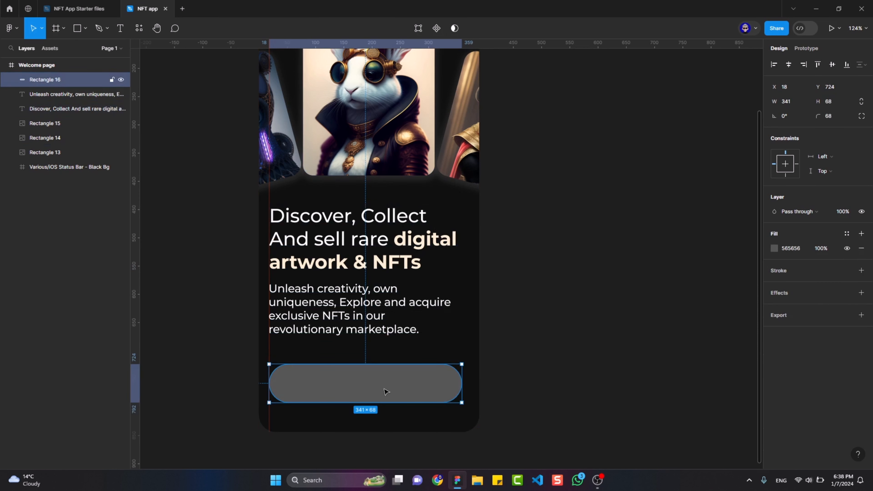
# Draw a rectangle about 150 by 38 inside the grey rounded shape at X 38, Y 741
pyautogui.press('r')
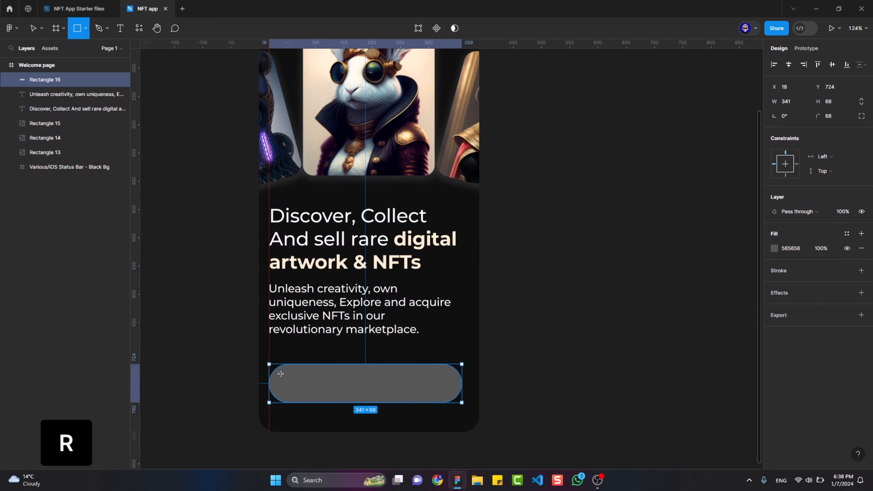
pyautogui.moveTo(281, 374)
pyautogui.mouseDown()
pyautogui.moveTo(393, 400)
pyautogui.moveTo(366, 399)
pyautogui.mouseUp()
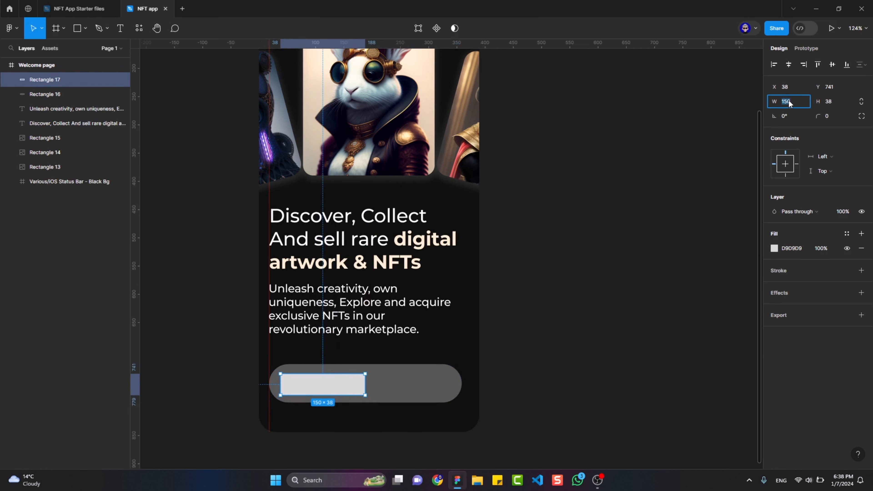
# Add the text "Get Started" over the white pill
pyautogui.press('t')
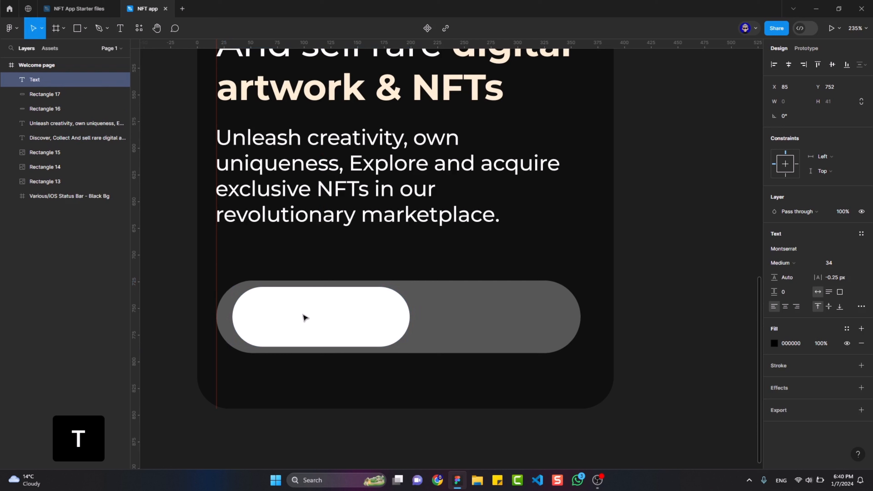
pyautogui.click(302, 315)
pyautogui.write('Get')
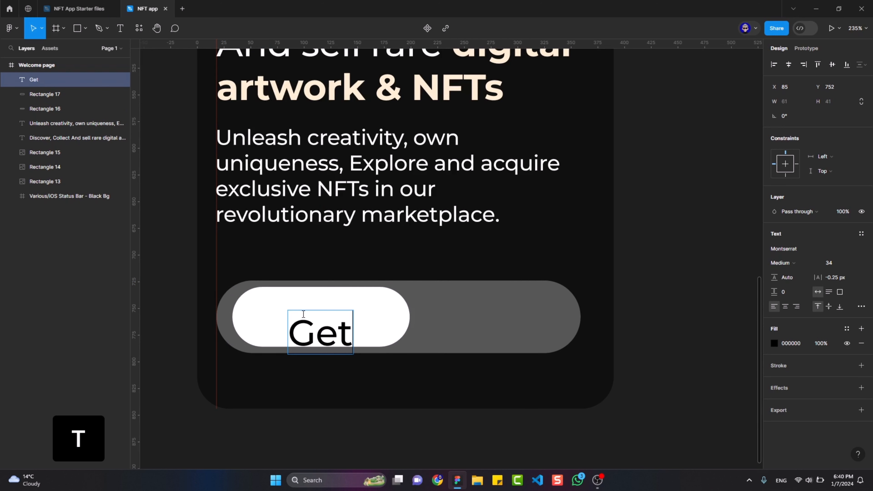
pyautogui.write(' Started')
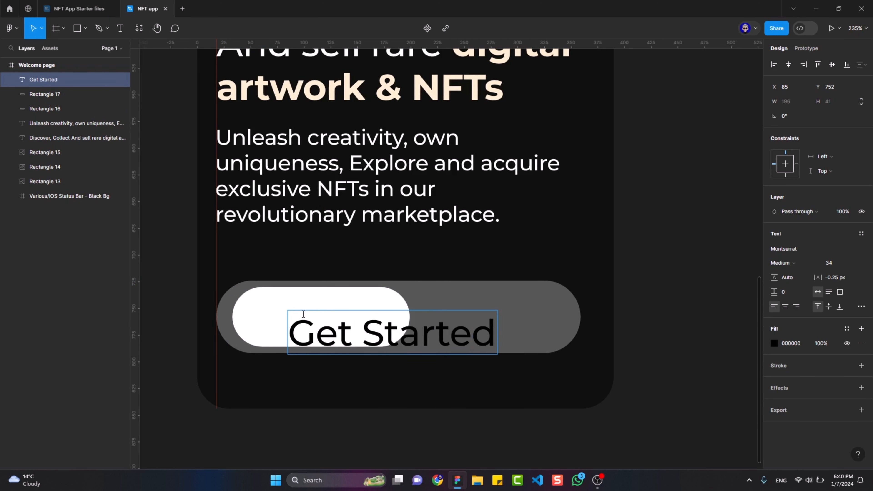
pyautogui.press('Escape')
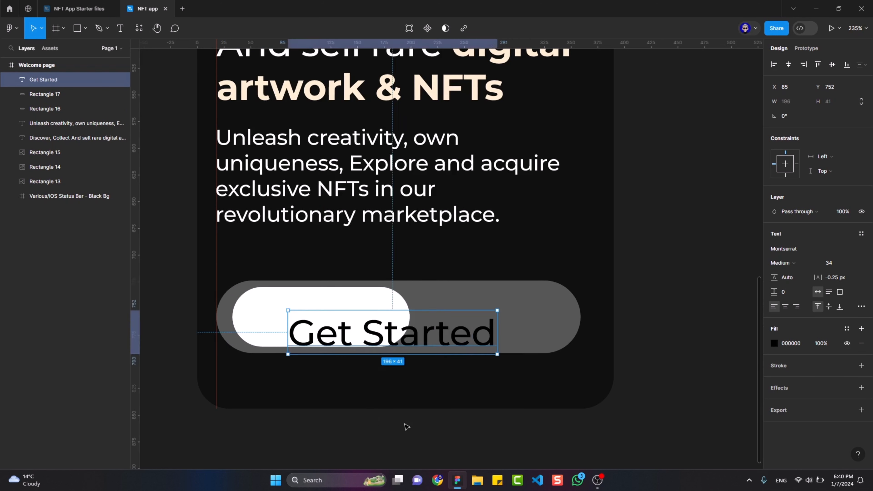
# Set the "Get Started" text's font size to 17 and its weight to SemiBold
pyautogui.click(834, 265)
pyautogui.write('17')
pyautogui.press('Return')
pyautogui.click(784, 263)
pyautogui.click(789, 273)
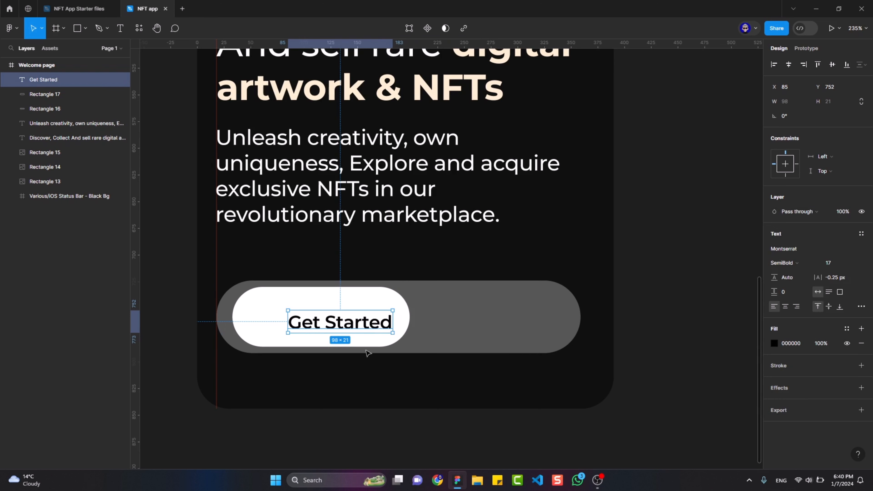
# Centre the "Get Started" text on the white pill and group the two together
pyautogui.moveTo(331, 322); pyautogui.dragTo(315, 315)
pyautogui.keyDown('shift'); pyautogui.click(389, 316); pyautogui.keyUp('shift')
pyautogui.hotkey('ctrl', 'g')
pyautogui.scroll(-3, 438, 184)
pyautogui.click(348, 351)
pyautogui.press('t')
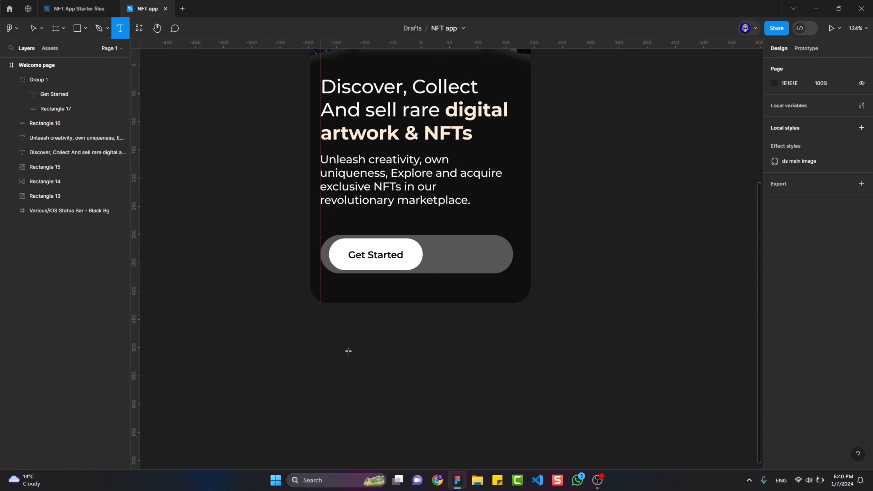
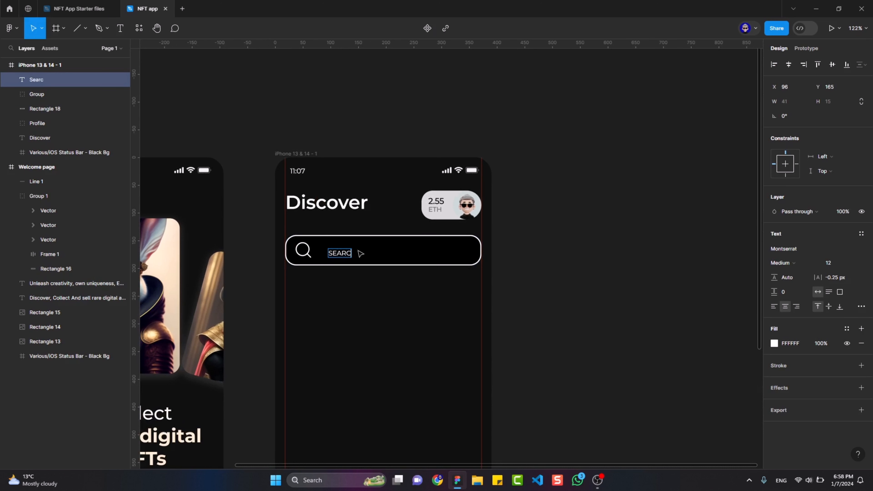
# Enter "Search for collection..." as the placeholder text in the Discover screen's search bar
pyautogui.write('EARCH')
pyautogui.press('BackSpace')
pyautogui.press('BackSpace')
pyautogui.press('BackSpace')
pyautogui.press('BackSpace')
pyautogui.press('BackSpace')
pyautogui.write('earch')
pyautogui.scroll(1, 360, 254)
pyautogui.write('for ollection')
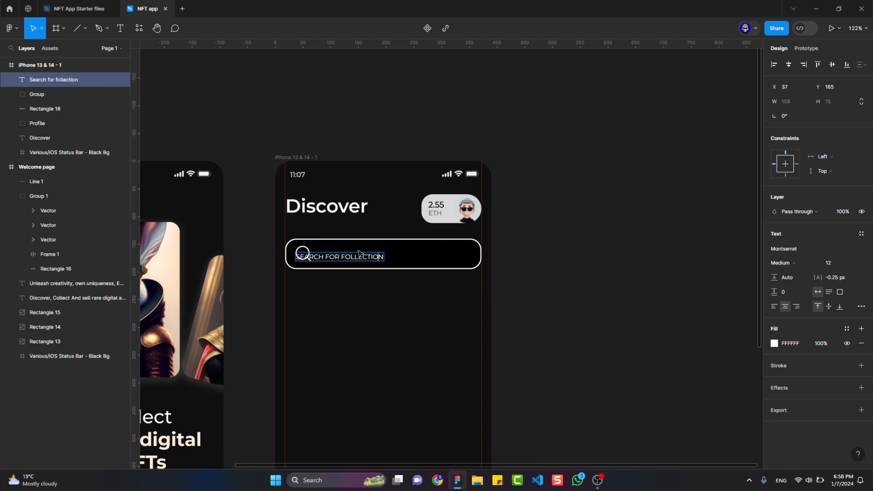
pyautogui.hotkey('ctrl', 'Left')
pyautogui.write('c')
pyautogui.press('End')
pyautogui.write('...')
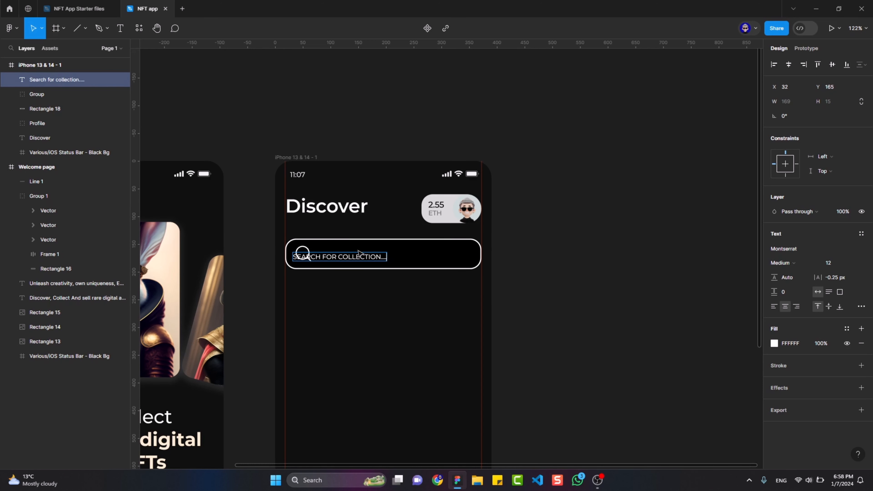
# Group the search bar's placeholder text, magnifier icon and rounded rectangle, and select the text inside the group
pyautogui.hotkey('ctrl', 'g')
pyautogui.click(649, 115)
pyautogui.scroll(3, 606, 224)
pyautogui.keyDown('ctrl'); pyautogui.click(384, 248); pyautogui.keyUp('ctrl')
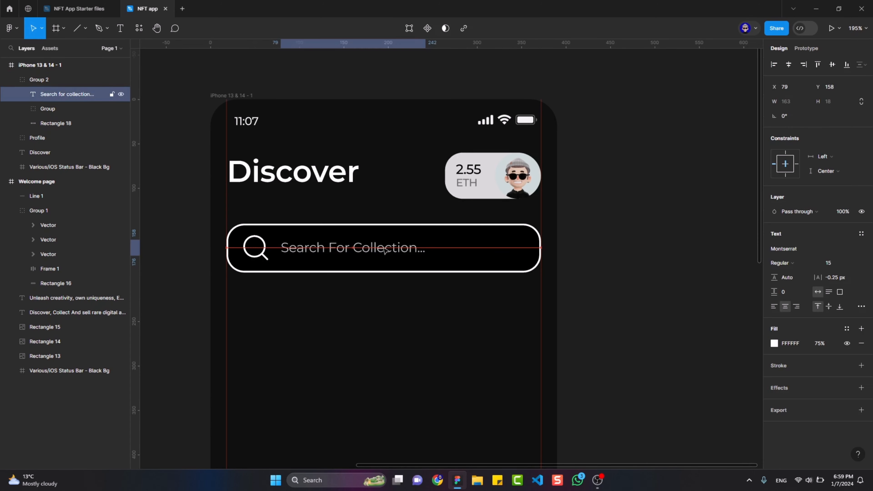
# Search Iconify for "filter" and import the slider-style mi:filter icon from the second page of icons
pyautogui.scroll(-1, 606, 281)
pyautogui.moveTo(606, 281); pyautogui.dragTo(420, 268)
pyautogui.rightClick(420, 159)
pyautogui.click(569, 247)
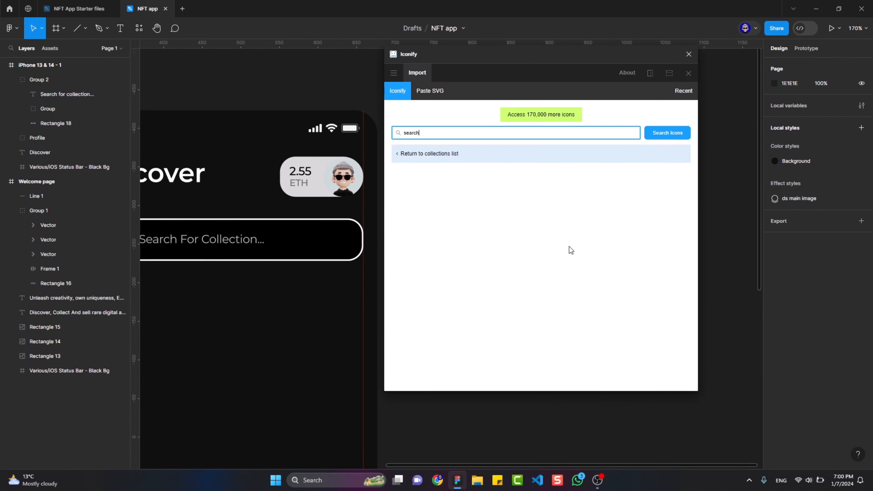
pyautogui.doubleClick(450, 133)
pyautogui.write('filter')
pyautogui.press('Return')
pyautogui.scroll(-4, 562, 324)
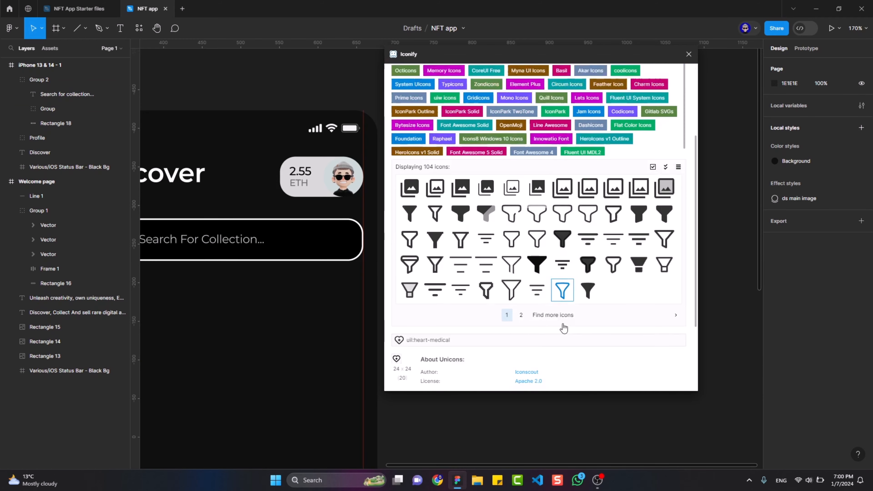
pyautogui.click(561, 316)
pyautogui.click(461, 174)
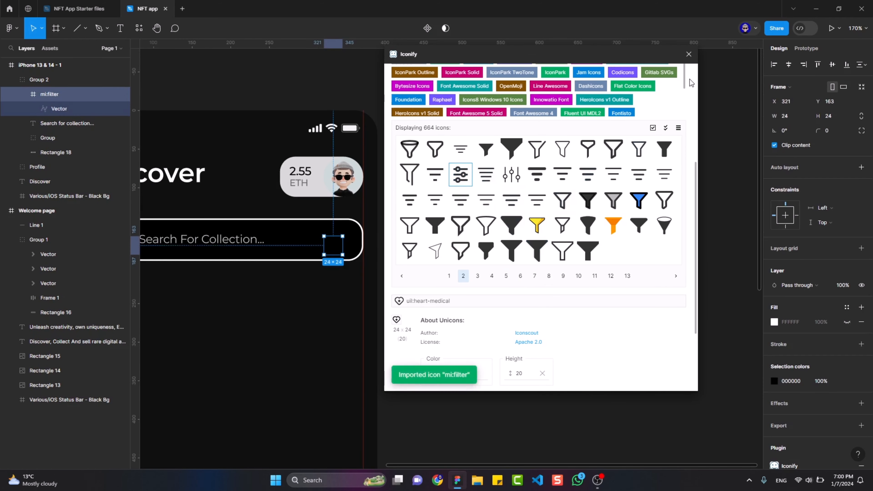
# Close Iconify, place the filter icon inside the search bar's far end and set its fill to white
pyautogui.click(689, 54)
pyautogui.moveTo(333, 245)
pyautogui.mouseDown()
pyautogui.moveTo(478, 231)
pyautogui.moveTo(341, 239)
pyautogui.mouseUp()
pyautogui.click(103, 79)
pyautogui.click(775, 248)
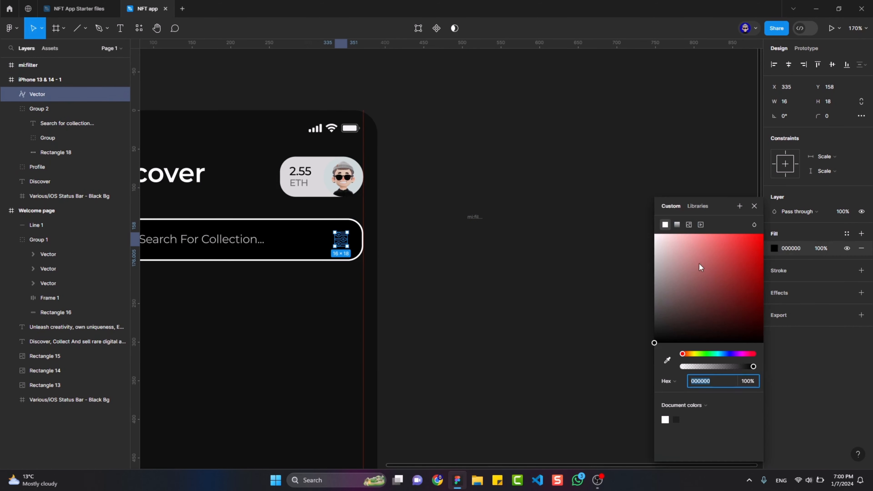
pyautogui.moveTo(699, 264); pyautogui.dragTo(655, 234)
# Delete the leftover empty mi:filter frame and move the filter vector into the search bar's group
pyautogui.click(478, 230)
pyautogui.press('Delete')
pyautogui.moveTo(37, 79); pyautogui.dragTo(49, 101)
# Add the text "All" below the search bar and wrap it in an auto layout frame
pyautogui.scroll(-3, 503, 247)
pyautogui.press('t')
pyautogui.click(326, 224)
pyautogui.write('All')
pyautogui.press('Escape')
pyautogui.hotkey('shift', 'a')
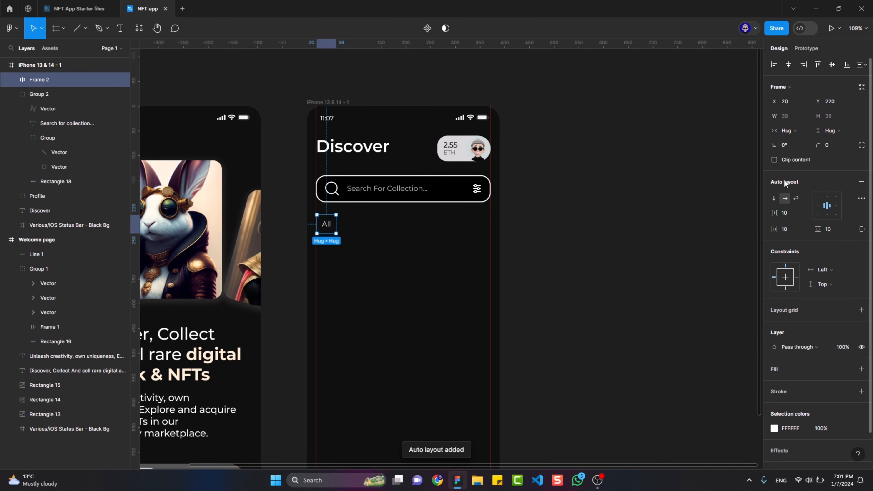
# Remove the auto layout from the "All" frame and add it back
pyautogui.rightClick(318, 227)
pyautogui.click(347, 364)
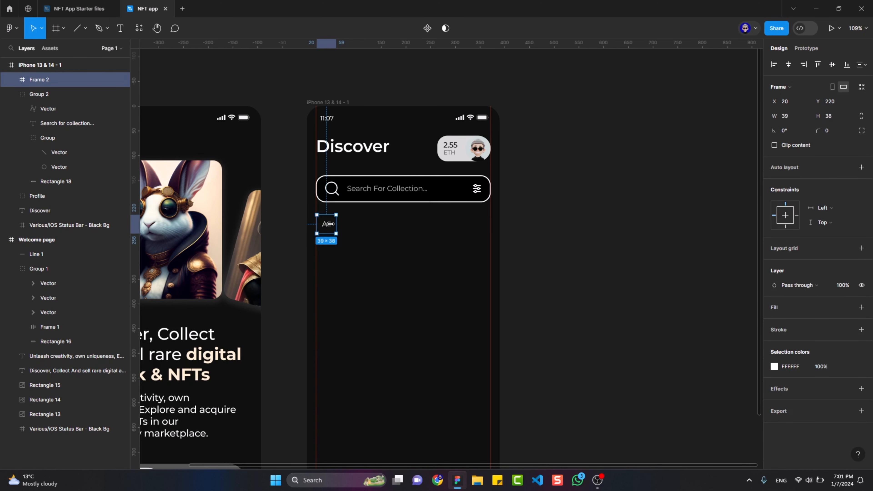
pyautogui.rightClick(320, 226)
pyautogui.click(345, 364)
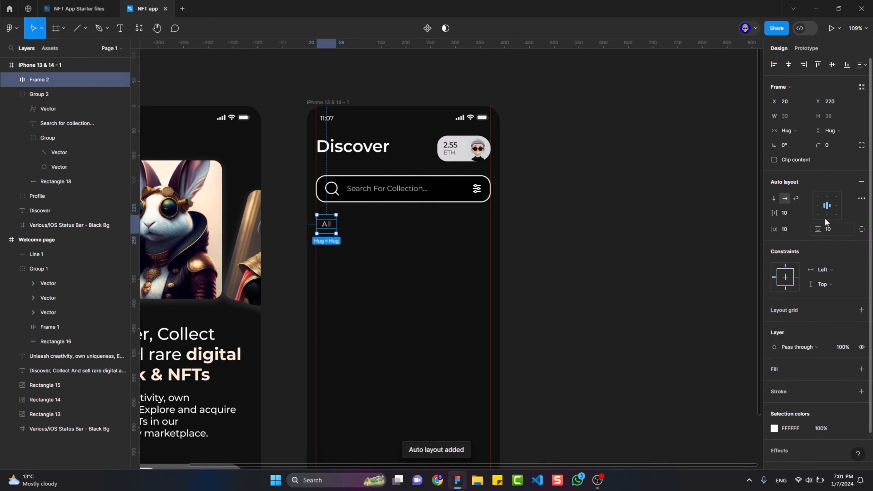
# Add a white fill to the "All" frame and round its corners into a circle
pyautogui.click(861, 369)
pyautogui.moveTo(818, 145); pyautogui.dragTo(285, 140)
# Set the "All" text's fill to 000000 and its weight to Medium
pyautogui.click(14, 80)
pyautogui.click(43, 94)
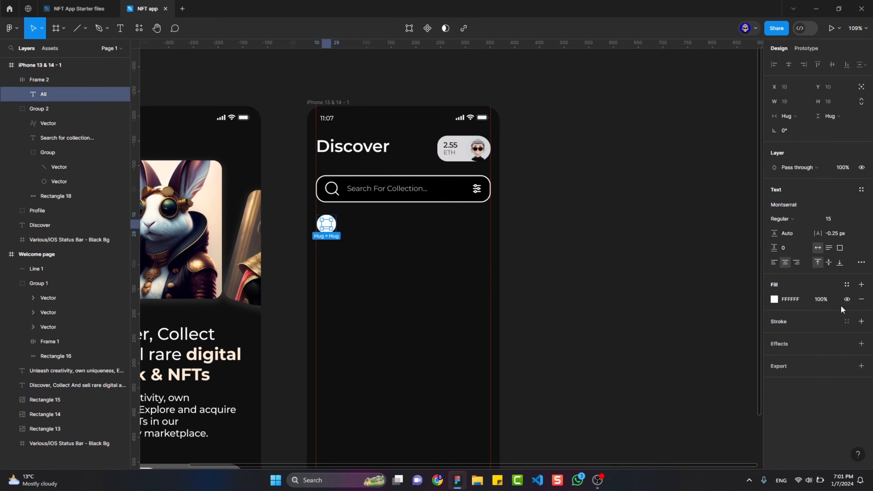
pyautogui.click(774, 299)
pyautogui.moveTo(709, 302); pyautogui.dragTo(579, 430)
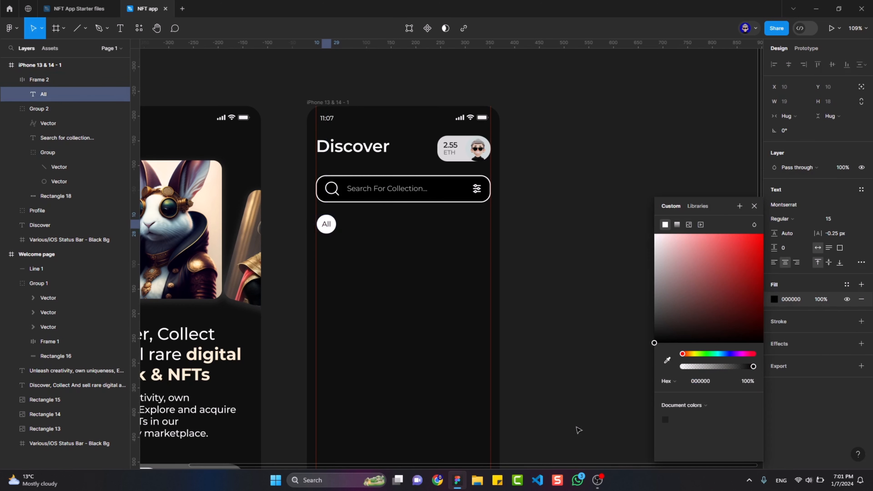
pyautogui.click(570, 408)
pyautogui.doubleClick(327, 224)
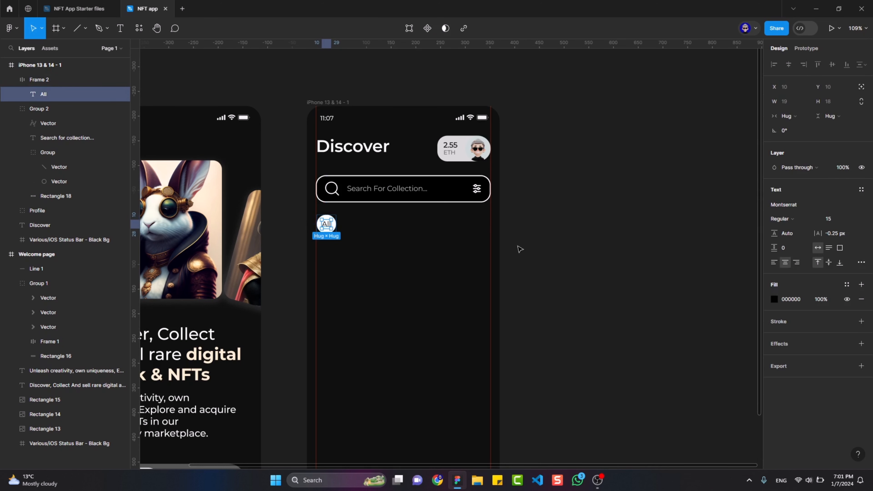
pyautogui.click(808, 222)
pyautogui.click(788, 233)
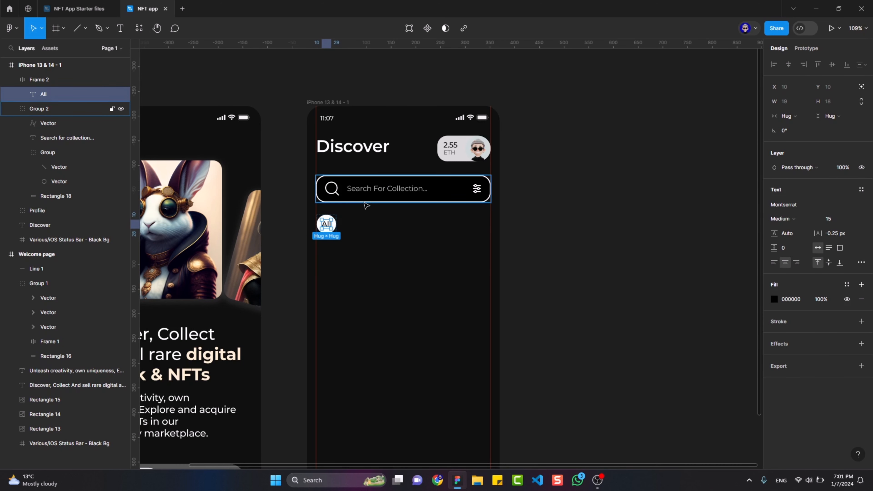
# Move the "All" chip up to Y 210, closer to the search bar
pyautogui.click(320, 224)
pyautogui.hotkey('shift', 'Up')
pyautogui.scroll(5, 366, 228)
pyautogui.click(711, 172)
pyautogui.scroll(-2, 709, 169)
pyautogui.moveTo(690, 187); pyautogui.dragTo(612, 214)
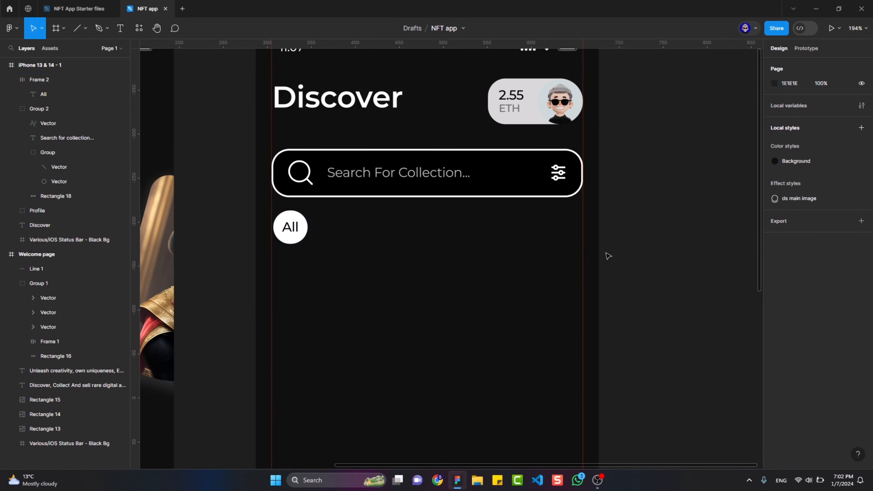
# Add the text "Popular" beside the "All" chip
pyautogui.press('t')
pyautogui.click(324, 225)
pyautogui.write('Pol')
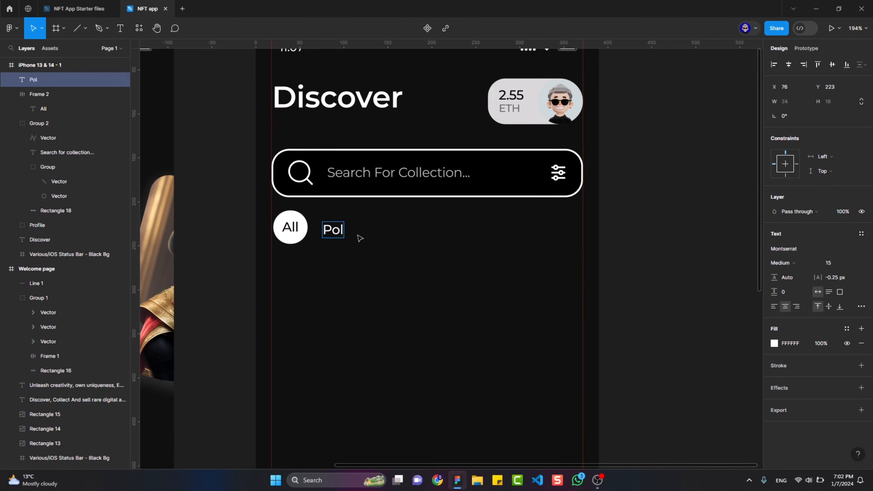
pyautogui.press('BackSpace')
pyautogui.write('pa')
pyautogui.press('BackSpace')
pyautogui.write('ular')
pyautogui.press('Escape')
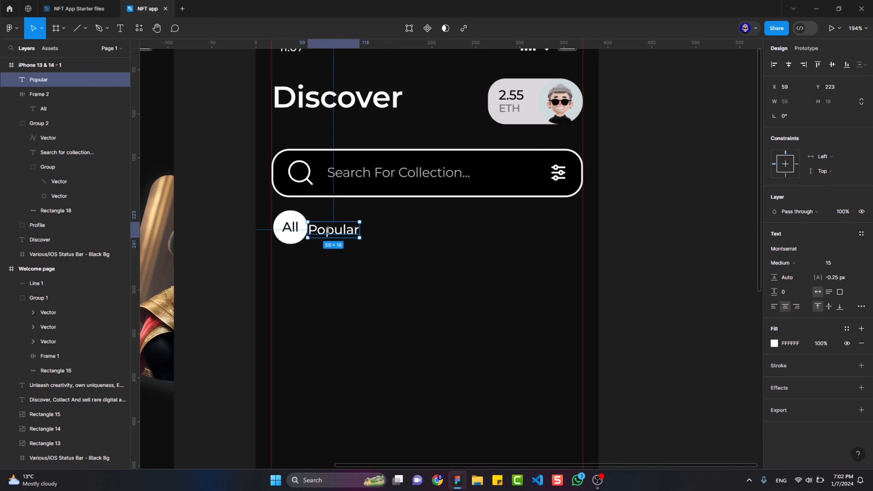
# Wrap the "Popular" text in a single auto layout frame with a horizontal padding of 20
pyautogui.hotkey('shift', 'a')
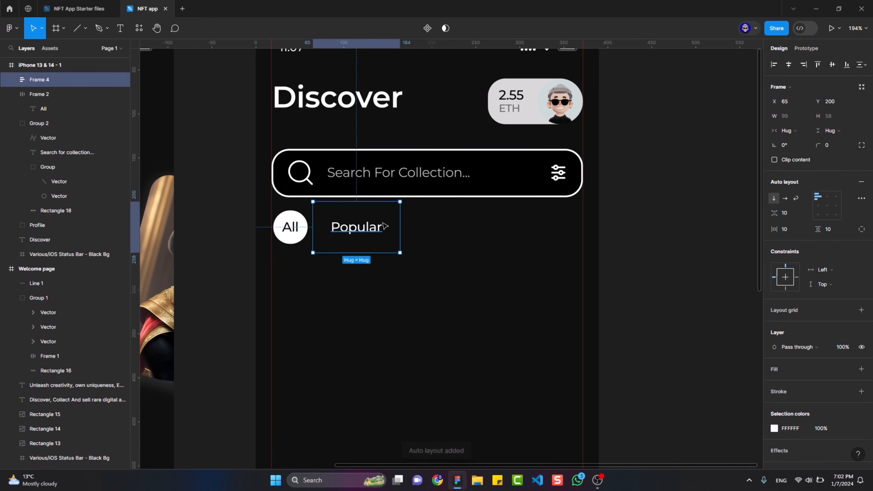
pyautogui.hotkey('ctrl', 'z')
pyautogui.hotkey('ctrl', 'z')
pyautogui.hotkey('shift', 'a')
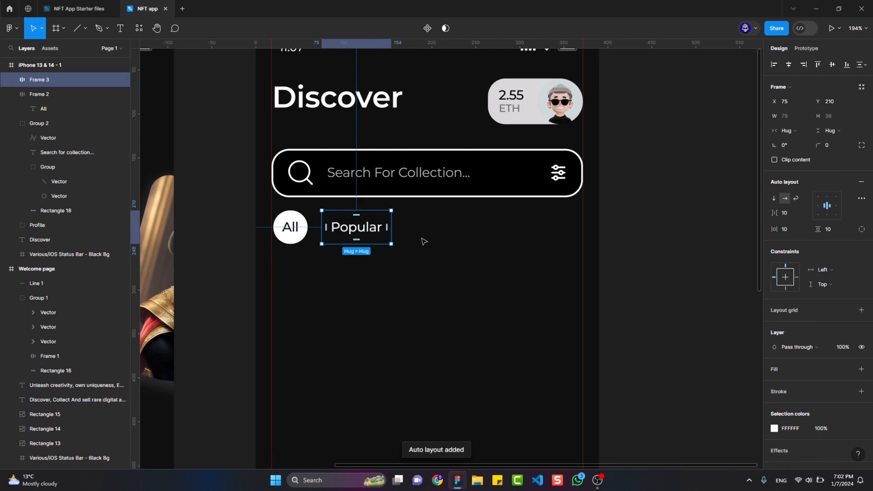
pyautogui.click(789, 224)
pyautogui.write('20')
pyautogui.press('Return')
# Give the "Popular" frame an FFFFFF stroke and a corner radius of 15
pyautogui.click(861, 391)
pyautogui.click(790, 406)
pyautogui.write('fff')
pyautogui.click(827, 145)
pyautogui.write('15')
pyautogui.press('Return')
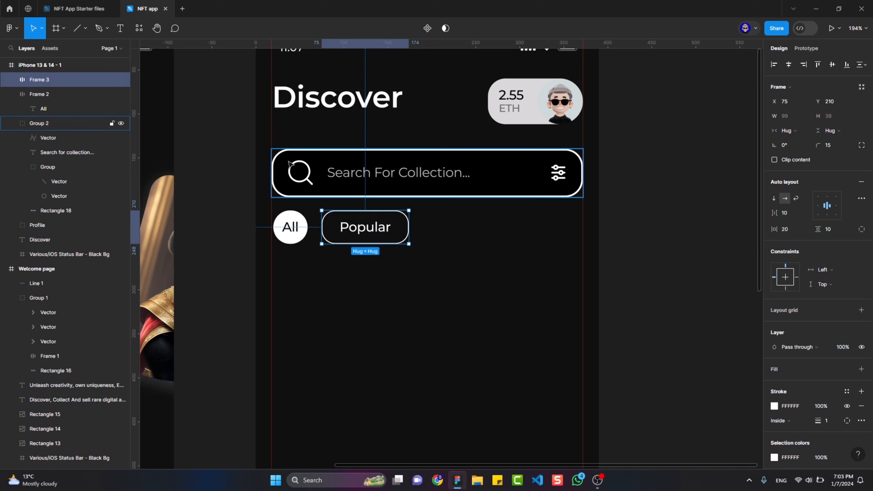
# Nudge the "Popular" chip to X 74 and duplicate it twice along the row at equal spacing
pyautogui.click(623, 121)
pyautogui.click(365, 227)
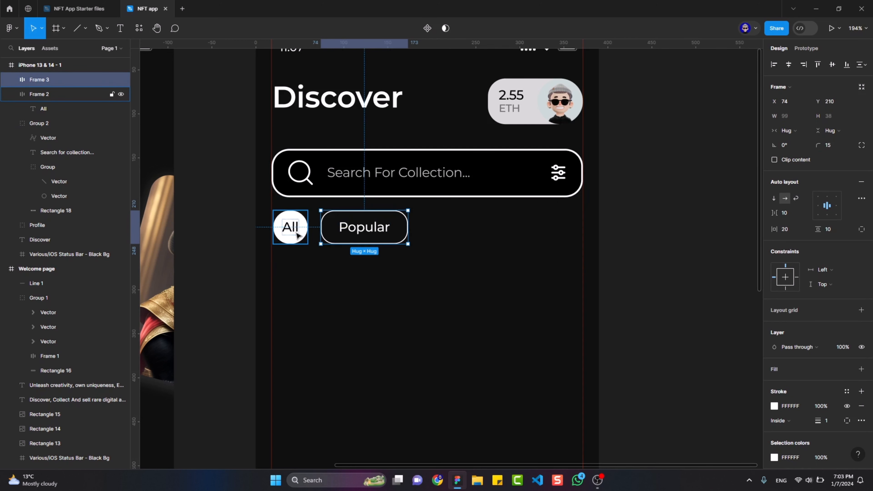
pyautogui.moveTo(398, 233); pyautogui.dragTo(497, 233)
pyautogui.hotkey('ctrl', 'd')
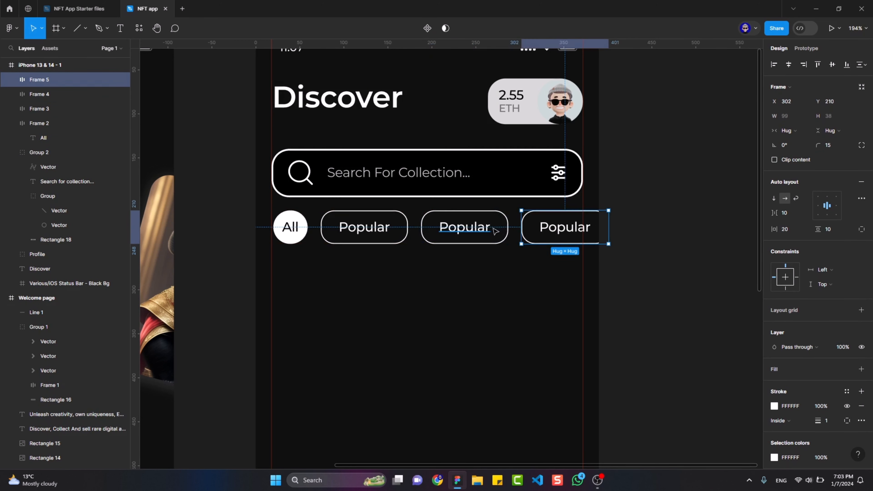
# Change the text of the two duplicated chips to "Newest" and "Latest"
pyautogui.doubleClick(484, 236)
pyautogui.write('Newest')
pyautogui.doubleClick(565, 227)
pyautogui.write('Latest')
pyautogui.keyDown('shift'); pyautogui.click(465, 227); pyautogui.keyUp('shift')
pyautogui.keyDown('shift'); pyautogui.click(365, 227); pyautogui.keyUp('shift')
pyautogui.keyDown('shift'); pyautogui.click(290, 227); pyautogui.keyUp('shift')
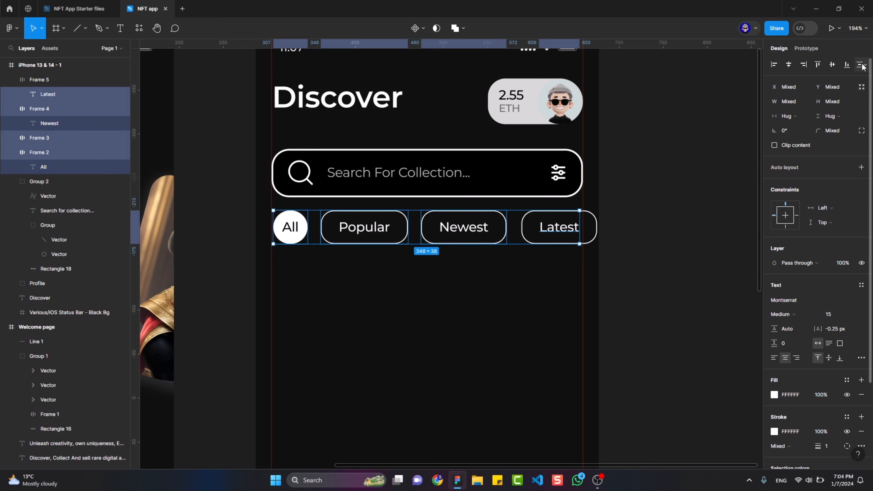
pyautogui.click(861, 65)
pyautogui.click(805, 110)
pyautogui.hotkey('ctrl', 'z')
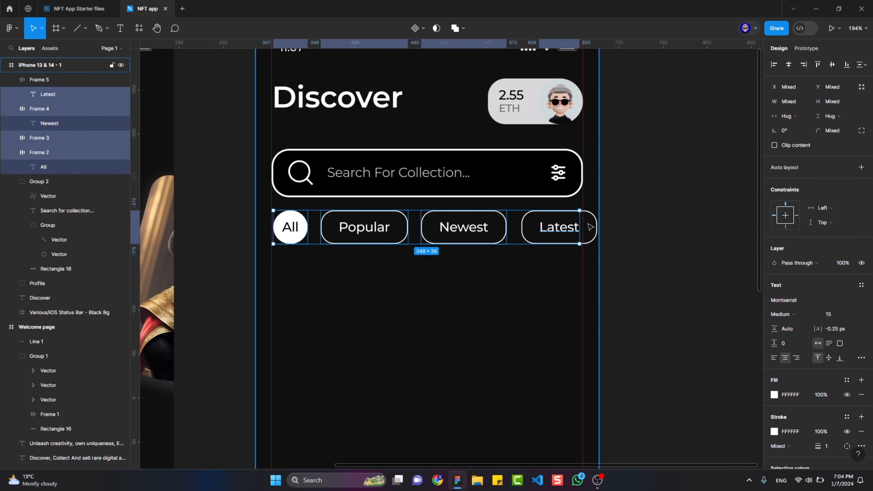
# Distribute the horizontal spacing of the All, Popular, Newest and Latest chips evenly and group them
pyautogui.click(588, 228)
pyautogui.keyDown('shift'); pyautogui.click(488, 227); pyautogui.keyUp('shift')
pyautogui.keyDown('shift'); pyautogui.click(382, 225); pyautogui.keyUp('shift')
pyautogui.keyDown('shift'); pyautogui.click(291, 223); pyautogui.keyUp('shift')
pyautogui.click(861, 64)
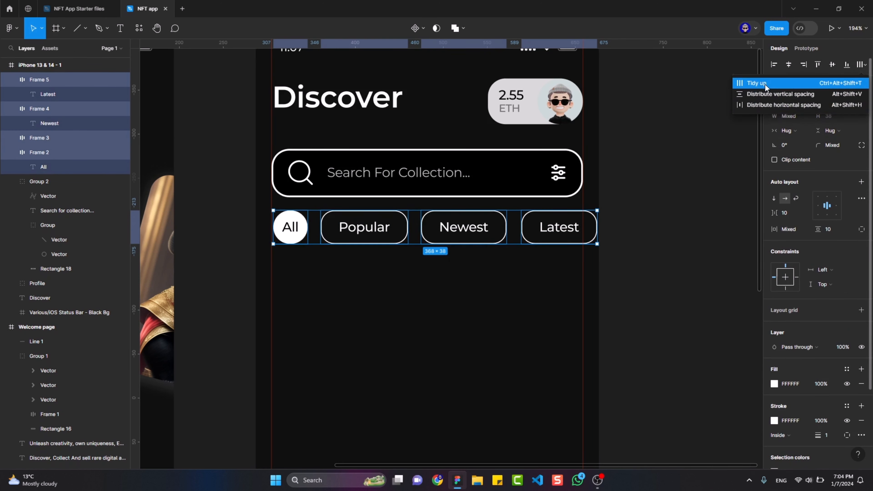
pyautogui.click(805, 109)
pyautogui.moveTo(778, 174); pyautogui.dragTo(783, 173)
pyautogui.hotkey('ctrl', 'g')
# Duplicate the "Discover" heading below the filter chips at X 18, Y 298
pyautogui.scroll(-5, 430, 241)
pyautogui.moveTo(390, 160); pyautogui.dragTo(390, 258)
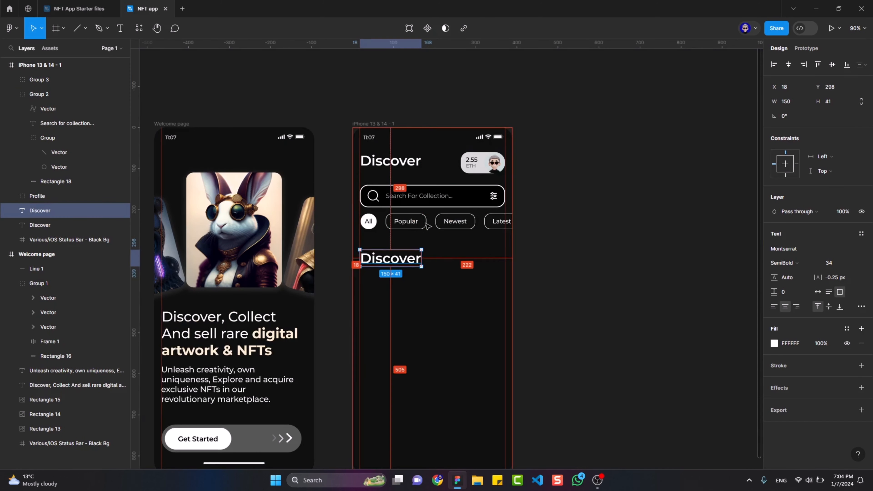
# Move the duplicated heading below the filter chips up to Y 278 and change its text to "All Collection"
pyautogui.hotkey('shift', 'Up')
pyautogui.hotkey('shift', 'Up')
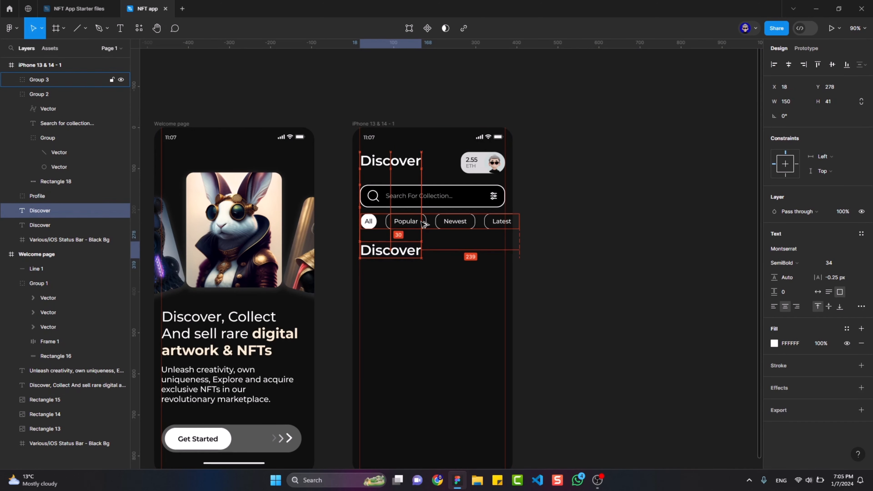
pyautogui.doubleClick(395, 250)
pyautogui.write('All Collection')
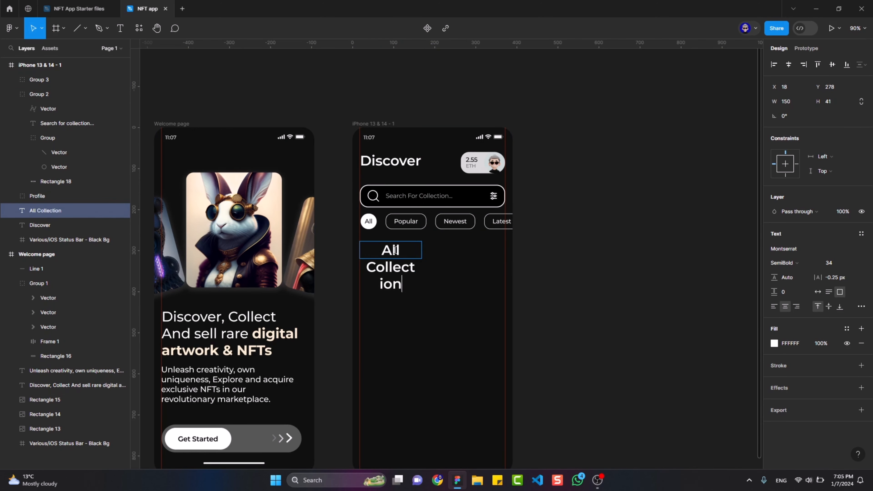
# Set the "All Collection" heading to auto width at size 22 and add a "View all" duplicate at the other end of its row
pyautogui.press('Escape')
pyautogui.click(818, 291)
pyautogui.click(829, 263)
pyautogui.write('22')
pyautogui.moveTo(390, 247); pyautogui.dragTo(491, 247)
pyautogui.write('View allr')
# Draw a card rectangle below the "All Collection" heading, sized 354 × 320 with a corner radius of 18
pyautogui.moveTo(359, 226); pyautogui.dragTo(505, 321)
pyautogui.click(790, 102)
pyautogui.click(837, 102)
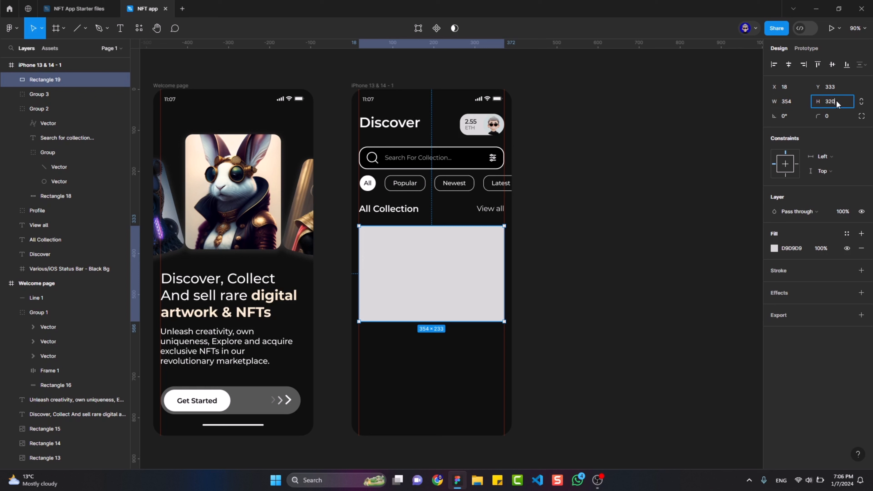
pyautogui.write('320')
pyautogui.press('Return')
pyautogui.moveTo(820, 116); pyautogui.dragTo(870, 116)
# Paste the two artwork images from the NFT App Starter files onto the canvas beside the screens
pyautogui.click(93, 5)
pyautogui.click(147, 9)
pyautogui.hotkey('ctrl', 'v')
pyautogui.scroll(-4, 266, 233)
# Copy the golden-headdress woman image as PNG and paste it as the fill of the card rectangle
pyautogui.click(584, 255)
pyautogui.hotkey('ctrl', 'shift', 'c')
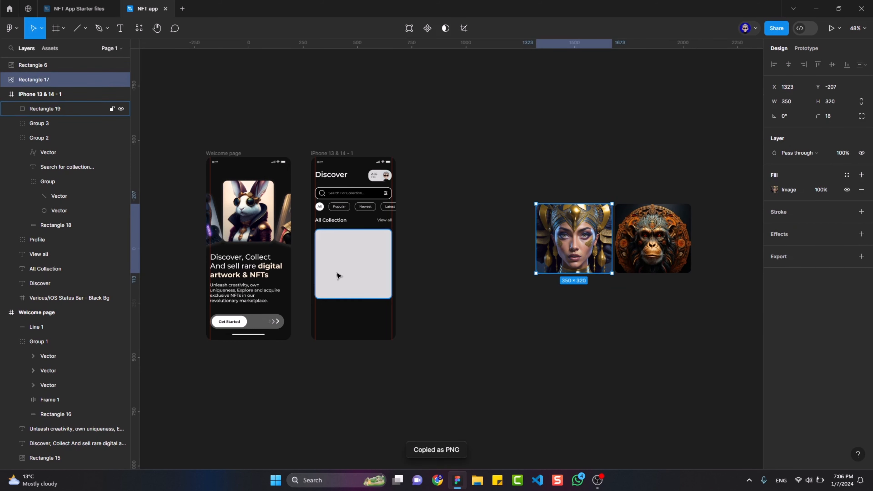
pyautogui.click(336, 276)
pyautogui.hotkey('ctrl', 'v')
pyautogui.click(419, 279)
pyautogui.scroll(4, 419, 275)
pyautogui.moveTo(419, 278); pyautogui.dragTo(520, 290)
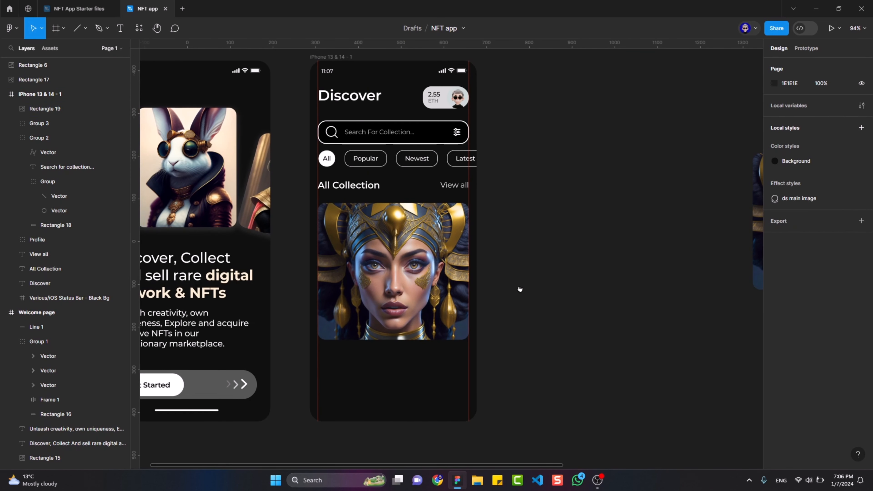
# Add a drop shadow to the artwork card with X 3, Y 6, blur 10, spread 5 and colour FFFFFF at 10%
pyautogui.click(457, 300)
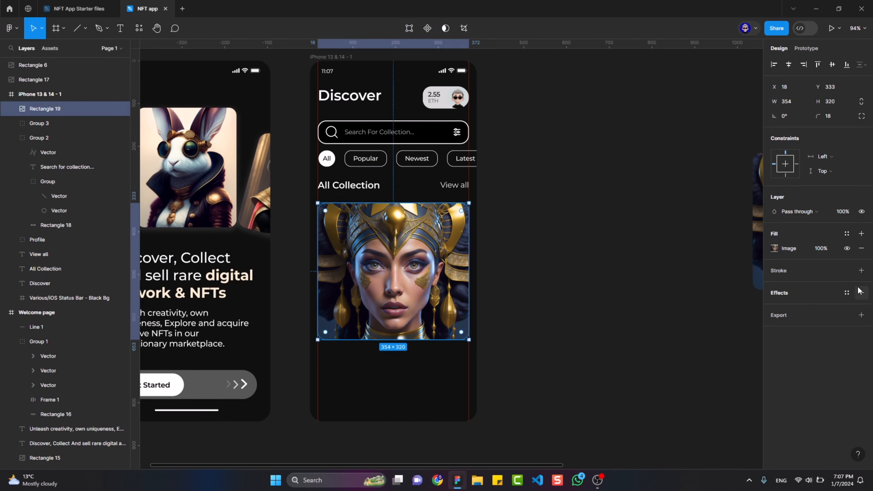
pyautogui.click(861, 293)
pyautogui.click(774, 308)
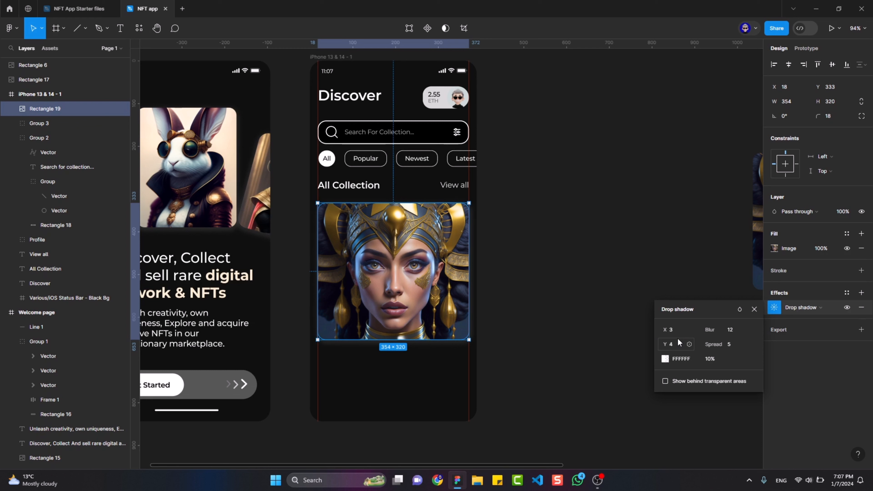
pyautogui.write('6')
pyautogui.press('Return')
pyautogui.click(736, 331)
pyautogui.write('10')
pyautogui.press('Return')
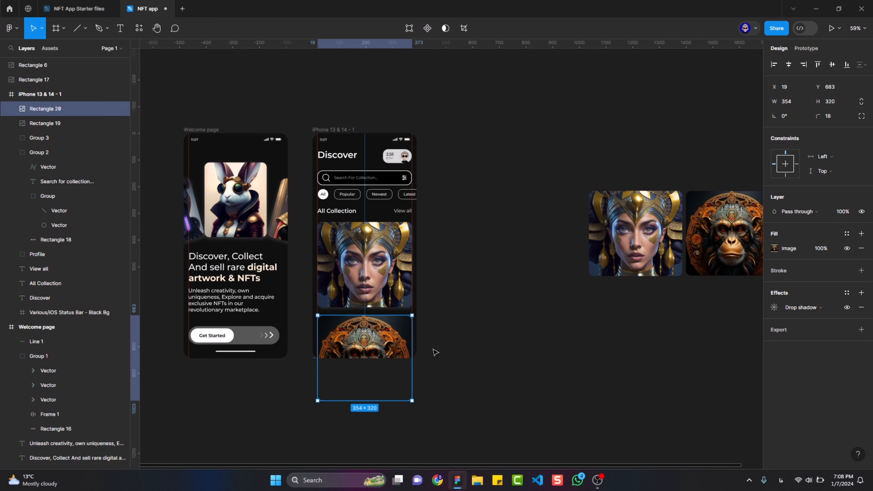
# Draw a bar rectangle over the lower part of the first artwork card and size it to 300 × 55
pyautogui.click(433, 354)
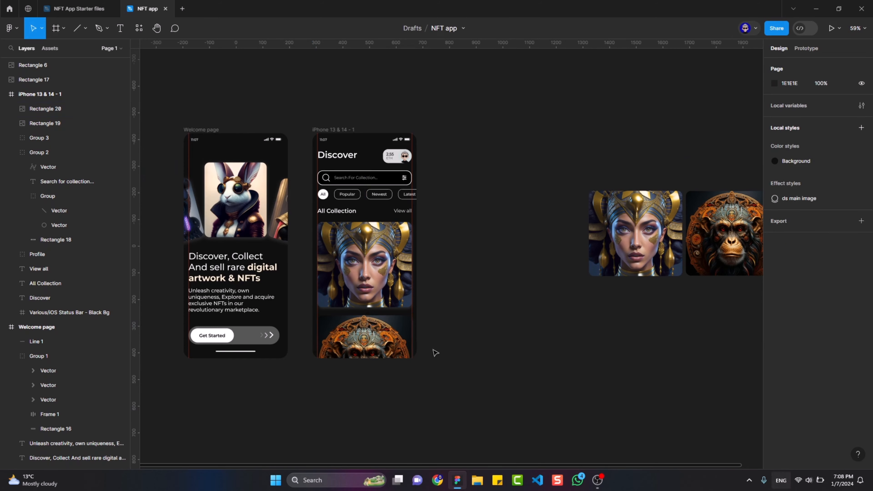
pyautogui.scroll(2, 433, 354)
pyautogui.hscroll(-2, 467, 343)
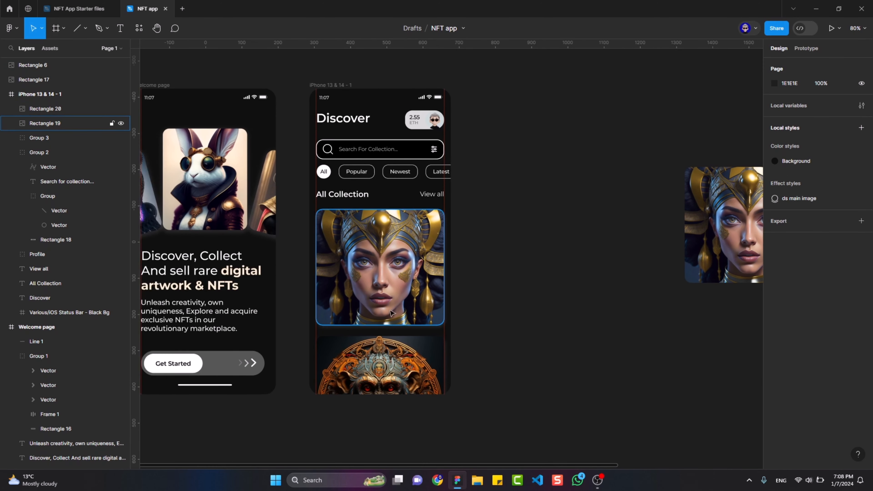
pyautogui.scroll(2, 393, 309)
pyautogui.press('r')
pyautogui.moveTo(305, 292); pyautogui.dragTo(456, 316)
pyautogui.click(797, 102)
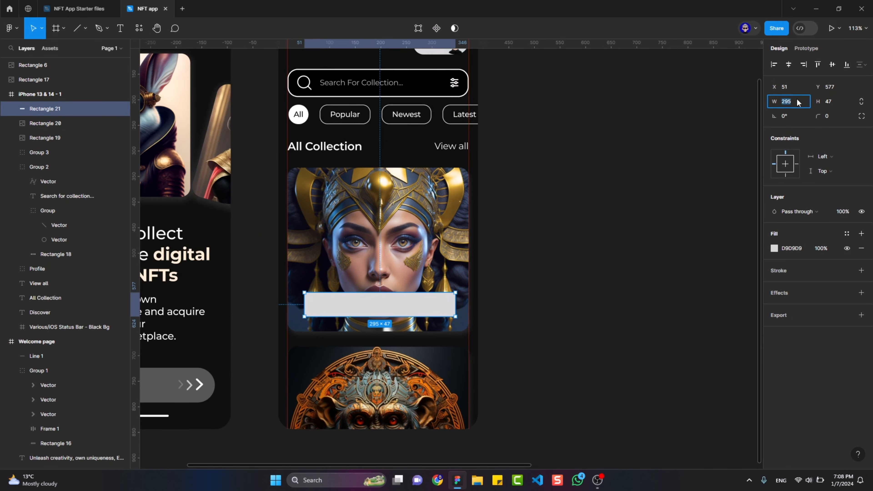
pyautogui.write('300')
pyautogui.press('Tab')
pyautogui.write('55')
pyautogui.press('Return')
# Check the bid bar in the finished NFT app design and set the new bar's corner radius to 20
pyautogui.click(829, 121)
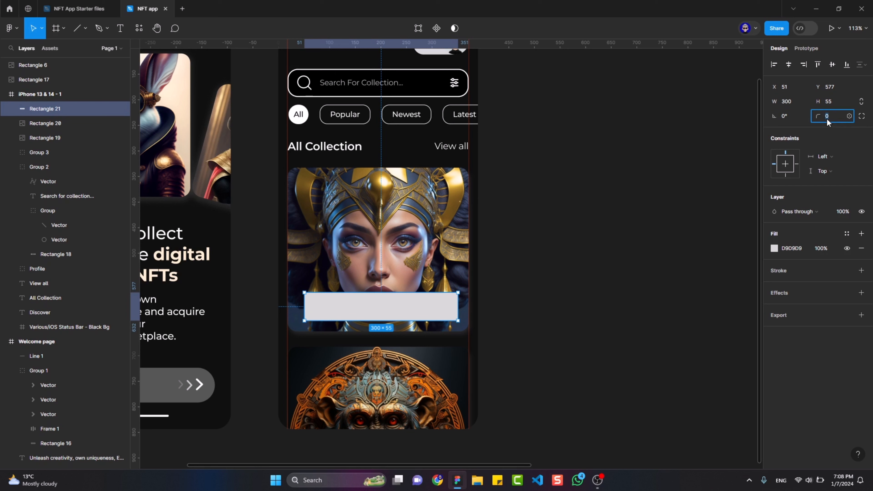
pyautogui.hotkey('ctrl', 'Tab')
pyautogui.doubleClick(475, 106)
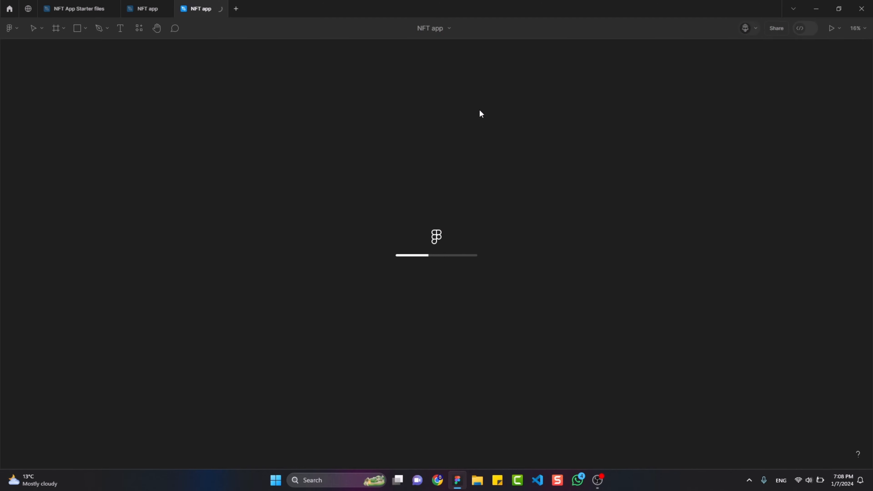
pyautogui.scroll(6, 475, 141)
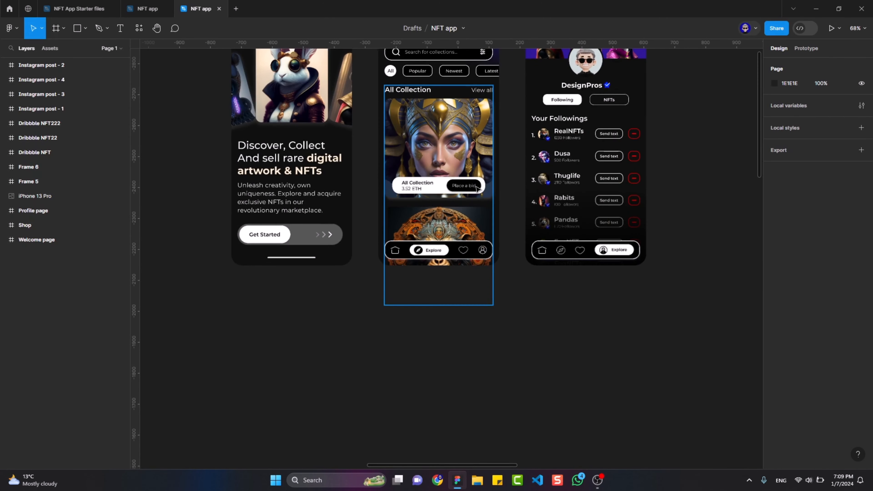
pyautogui.keyDown('ctrl'); pyautogui.click(475, 188); pyautogui.keyUp('ctrl')
pyautogui.middleClick(199, 5)
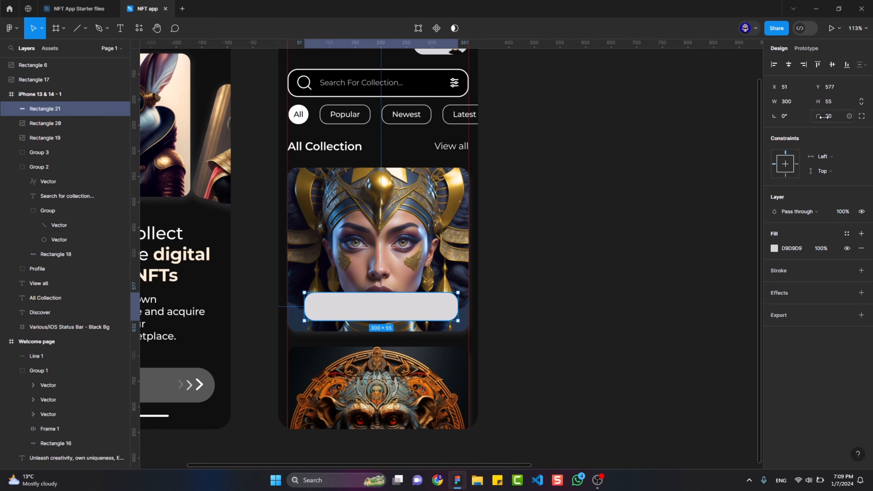
# Change the bar's fill colour to FFFFFF
pyautogui.click(862, 249)
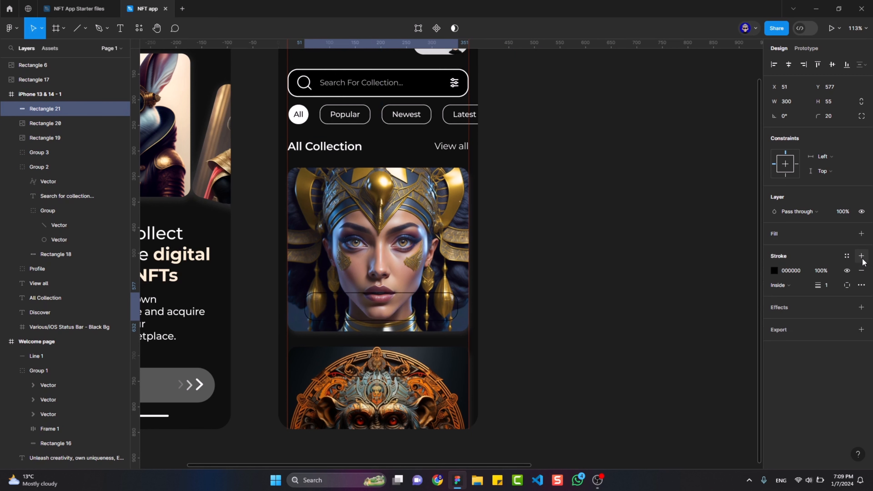
pyautogui.click(862, 234)
pyautogui.click(793, 249)
pyautogui.write('FFFFFF')
pyautogui.press('Return')
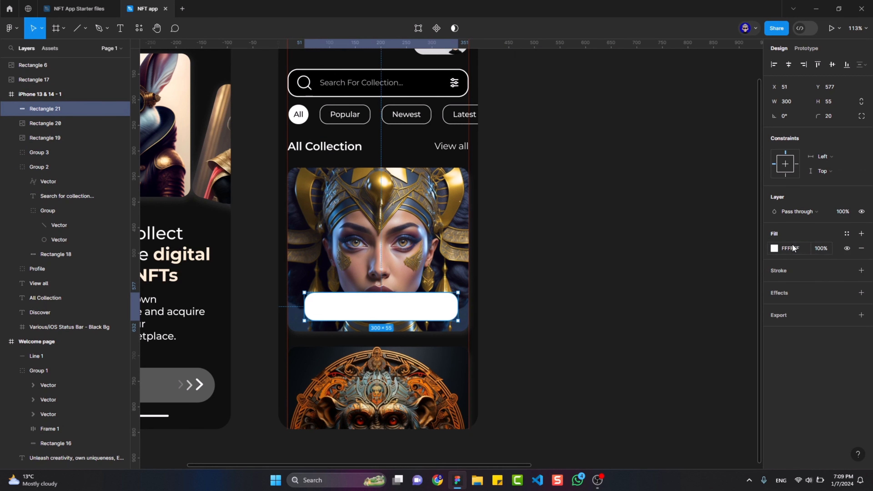
# Duplicate the "All Collection" heading onto the white bar, coloured 000000 at text size 15
pyautogui.moveTo(325, 146); pyautogui.dragTo(334, 303)
pyautogui.click(791, 343)
pyautogui.write('000000')
pyautogui.click(829, 263)
pyautogui.write('15')
# Add a "3.52 ETH" price line below the bar's "All Collection" title and set its weight to Regular
pyautogui.doubleClick(334, 312)
pyautogui.write('3.52 ETH')
pyautogui.moveTo(334, 303); pyautogui.dragTo(333, 312)
pyautogui.click(806, 265)
pyautogui.click(800, 242)
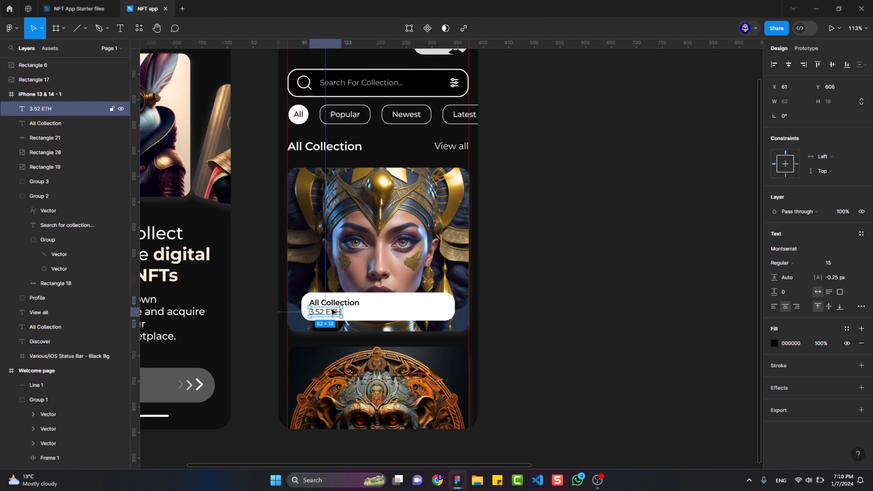
# Nudge the "All Collection" title and "3.52 ETH" price together to the right for more padding inside the white bar
pyautogui.press('alt')
pyautogui.keyDown('shift'); pyautogui.click(306, 305); pyautogui.keyUp('shift')
pyautogui.hotkey('alt', 'Right')
pyautogui.hotkey('alt', 'Right')
pyautogui.hotkey('alt', 'Right')
pyautogui.hotkey('alt', 'Right')
pyautogui.hotkey('alt', 'Right')
pyautogui.hotkey('alt', 'Right')
pyautogui.hotkey('alt', 'Right')
pyautogui.hotkey('alt', 'Right')
pyautogui.hotkey('alt', 'Right')
pyautogui.hotkey('alt', 'Right')
pyautogui.hotkey('alt', 'Right')
pyautogui.hotkey('alt', 'Right')
pyautogui.hotkey('alt', 'Right')
pyautogui.hotkey('alt', 'Right')
pyautogui.hotkey('alt', 'Right')
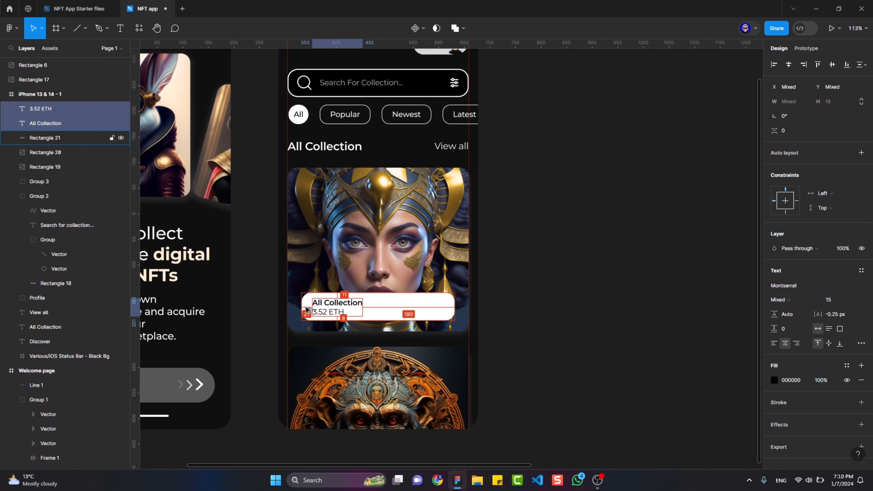
pyautogui.press('Escape')
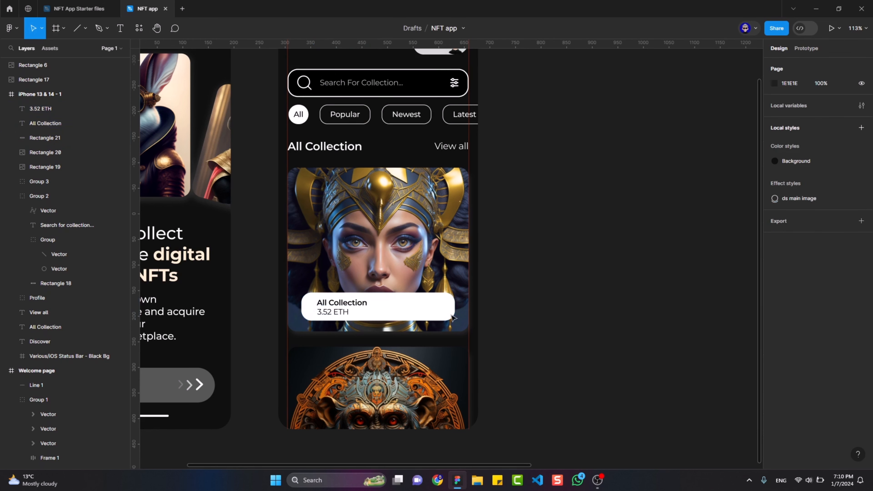
# Add the text "Place a bid" at the right end of the white bar and wrap it in an auto layout frame
pyautogui.scroll(4, 434, 312)
pyautogui.press('t')
pyautogui.click(414, 300)
pyautogui.write('Place a bid')
pyautogui.press('Escape')
pyautogui.hotkey('ctrl', 'a')
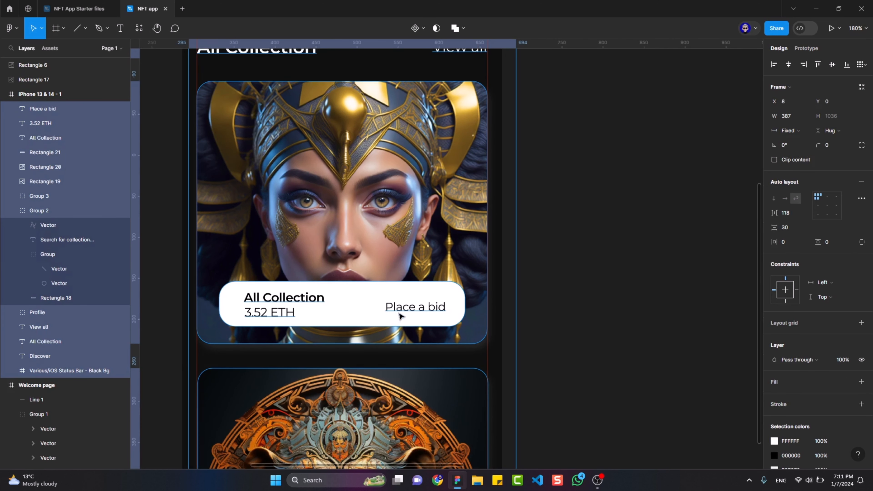
pyautogui.click(407, 307)
pyautogui.hotkey('shift', 'a')
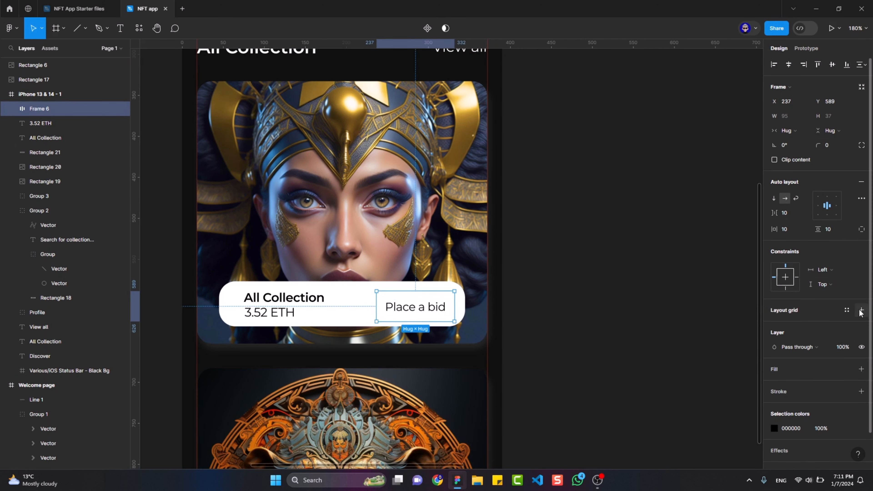
# Fill the "Place a bid" frame with 000000 and set its corner radius to 30
pyautogui.click(861, 369)
pyautogui.click(775, 383)
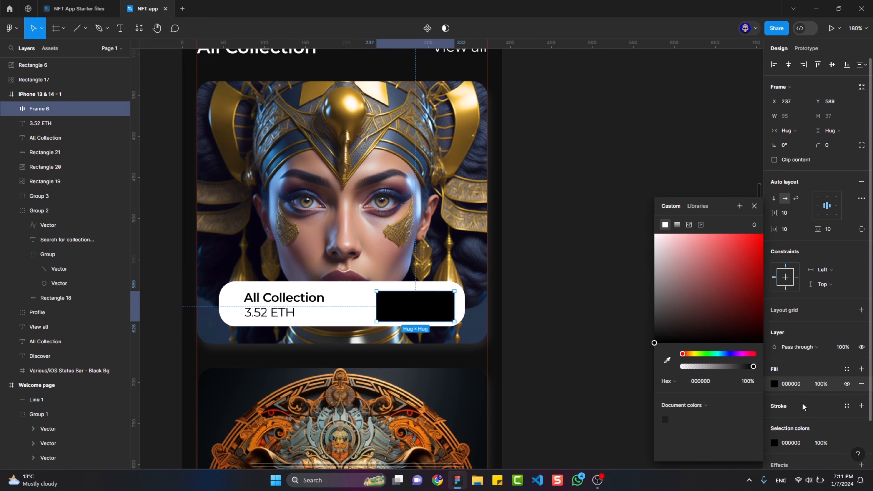
pyautogui.click(838, 146)
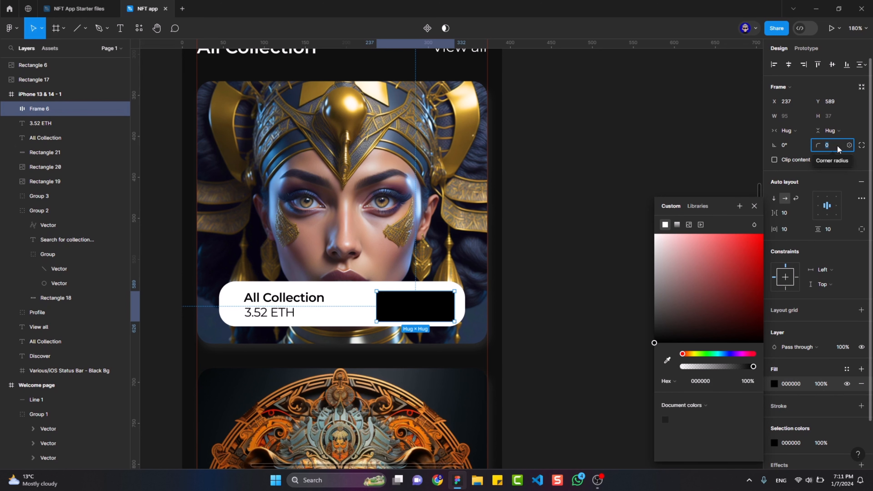
pyautogui.write('30')
pyautogui.press('Return')
pyautogui.click(541, 226)
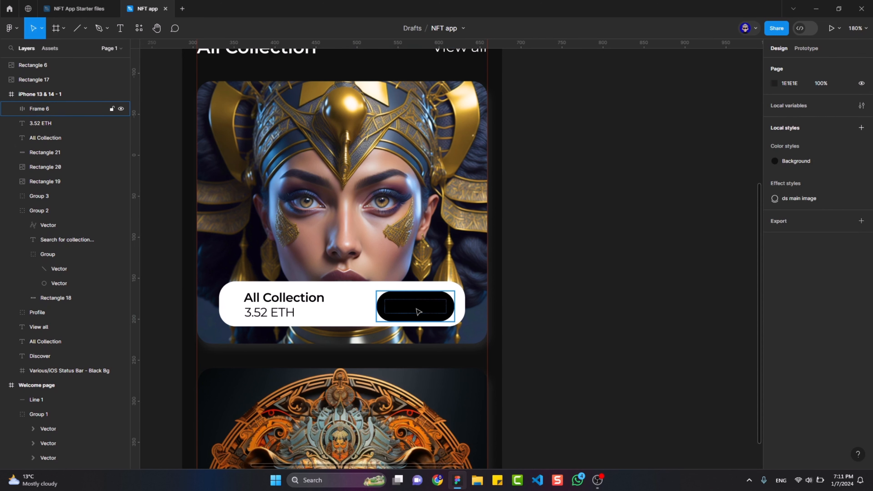
# Change the "Place a bid" text colour to white and hide the rulers
pyautogui.doubleClick(416, 310)
pyautogui.click(773, 299)
pyautogui.click(702, 281)
pyautogui.moveTo(601, 218); pyautogui.dragTo(591, 211)
pyautogui.click(564, 241)
pyautogui.hotkey('shift', 'r')
# Set the fill of the ETH balance badge's background beside the Discover title to FFFFFF
pyautogui.scroll(-5, 495, 361)
pyautogui.scroll(4, 470, 107)
pyautogui.doubleClick(455, 203)
pyautogui.click(774, 249)
pyautogui.moveTo(674, 251); pyautogui.dragTo(575, 185)
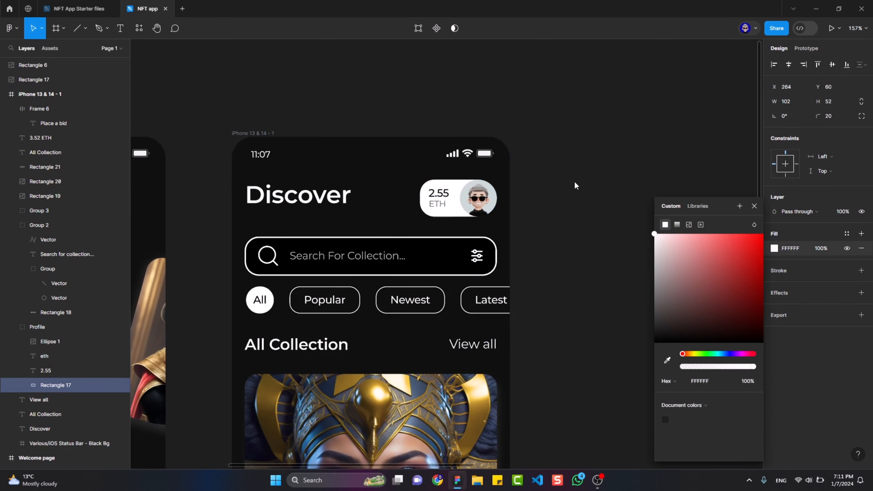
pyautogui.click(576, 186)
pyautogui.scroll(-5, 566, 234)
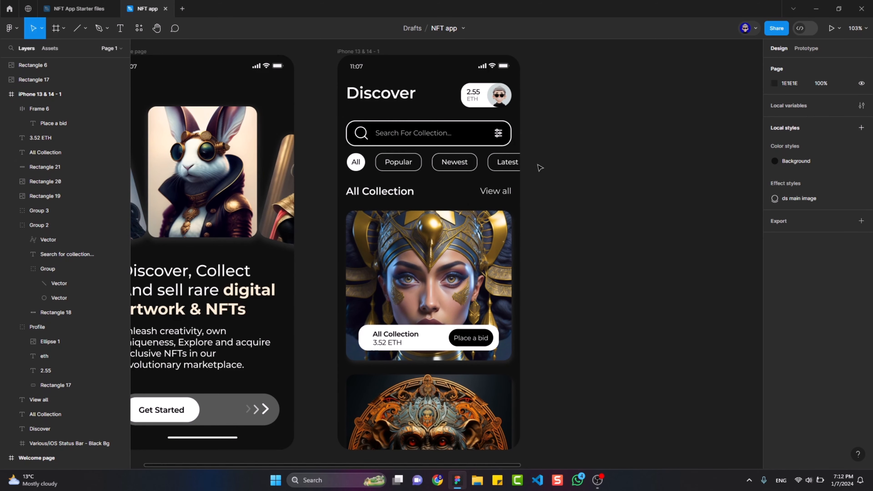
# Switch to the NFT App Starter files and copy the Explore navigation bar from the Color Guide
pyautogui.click(69, 13)
pyautogui.hscroll(-5, 306, 374)
pyautogui.click(390, 172)
pyautogui.scroll(4, 393, 191)
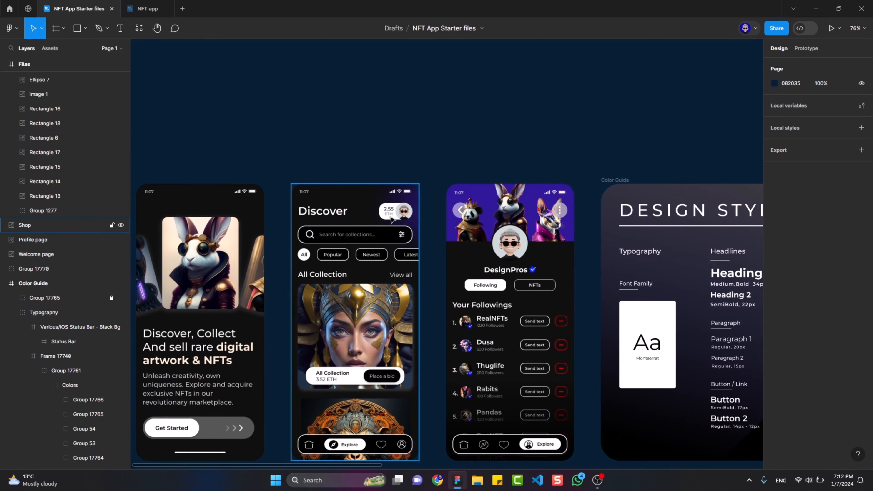
pyautogui.scroll(-2, 437, 315)
pyautogui.moveTo(606, 445); pyautogui.dragTo(595, 405)
pyautogui.moveTo(664, 432); pyautogui.dragTo(340, 437)
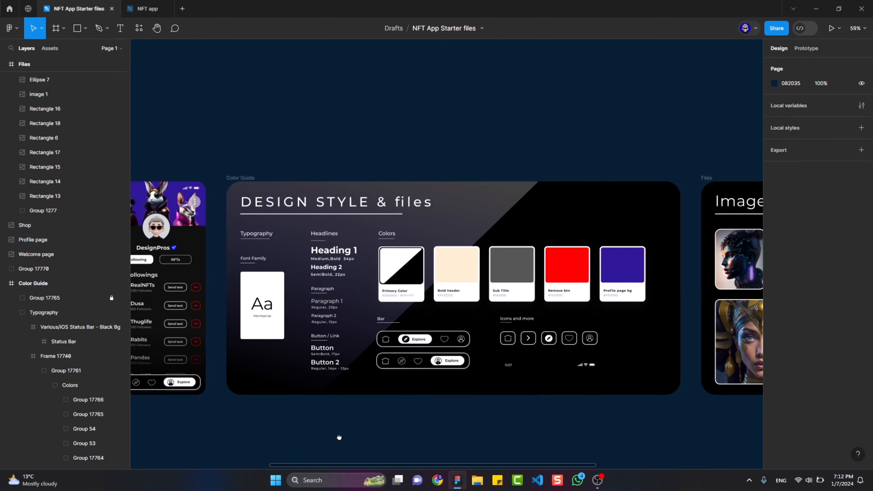
pyautogui.click(423, 360)
# Return to the NFT app file, paste the navigation bar into the Discover screen and move it to the screen's bottom
pyautogui.click(148, 8)
pyautogui.click(493, 297)
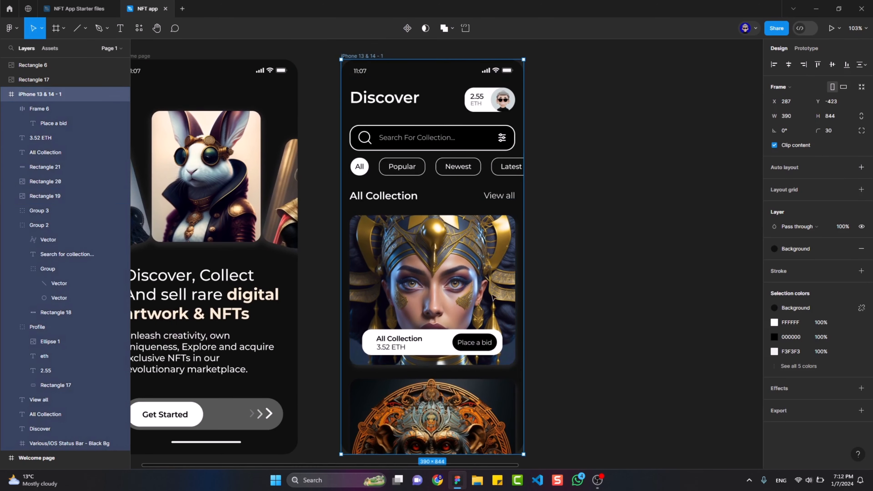
pyautogui.hotkey('ctrl', 'v')
pyautogui.moveTo(447, 98); pyautogui.dragTo(447, 432)
# Rename the Discover screen's frame to "Store" and the empty frame beside it to "Profile"
pyautogui.scroll(-3, 446, 429)
pyautogui.doubleClick(230, 127)
pyautogui.write('Store')
pyautogui.doubleClick(369, 128)
pyautogui.write('Profiler')
# Draw a full-width header rectangle at the top of the Profile frame and set its height to 175
pyautogui.moveTo(361, 131); pyautogui.dragTo(475, 207)
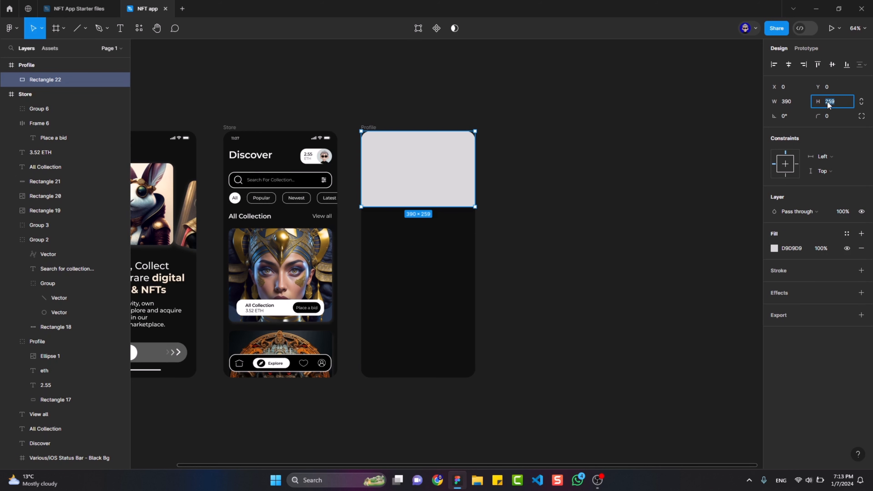
pyautogui.write('175')
pyautogui.press('Return')
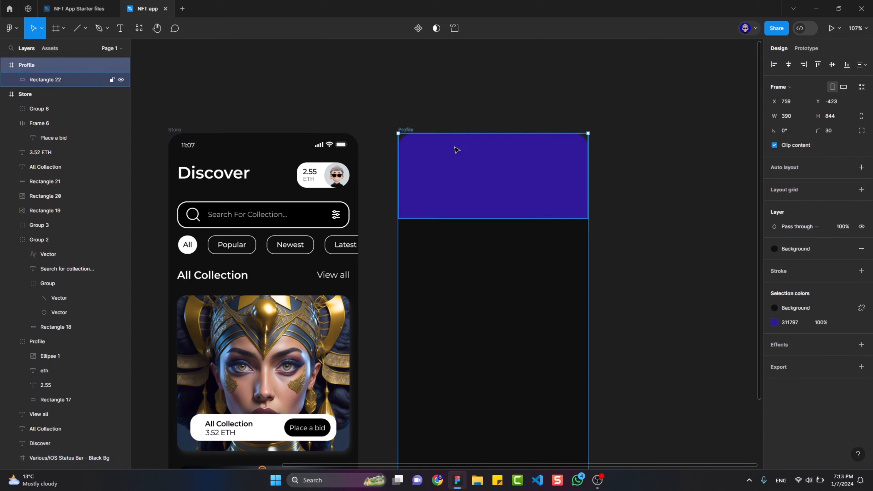
# Paste the iOS status bar over the purple header of the Profile frame
pyautogui.hotkey('ctrl', 'v')
pyautogui.click(669, 168)
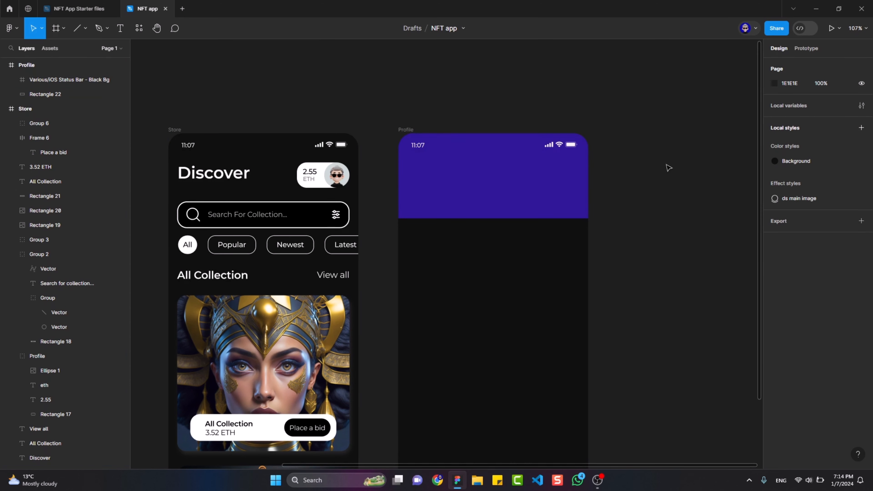
pyautogui.hscroll(-5, 486, 170)
pyautogui.scroll(-3, 368, 211)
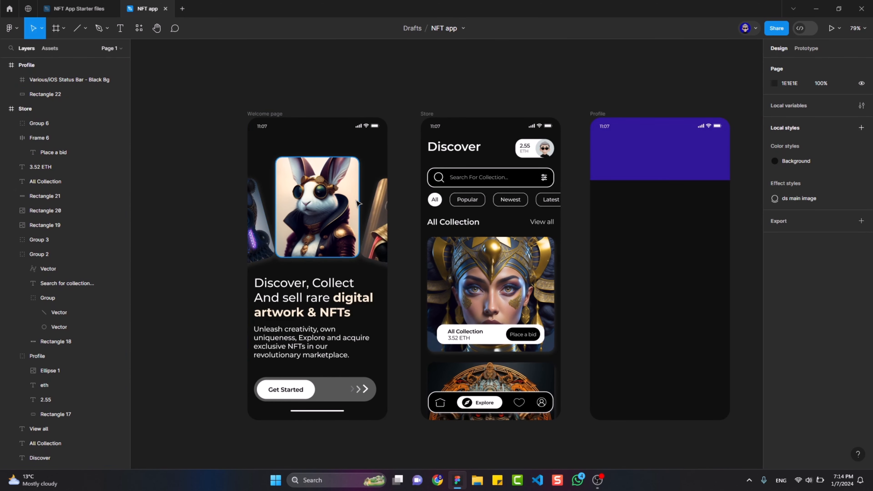
# Paste the character images onto the empty canvas beside the Profile frame
pyautogui.scroll(-4, 357, 204)
pyautogui.hscroll(3, 358, 204)
pyautogui.hotkey('ctrl', 'v')
pyautogui.click(540, 272)
# Place the rabbit character in the middle of the Profile header and scale it to about 118 × 181
pyautogui.scroll(4, 351, 214)
pyautogui.moveTo(724, 239); pyautogui.dragTo(344, 184)
pyautogui.keyDown('ctrl'); pyautogui.scroll(3, 344, 184); pyautogui.keyUp('ctrl')
pyautogui.moveTo(344, 236); pyautogui.dragTo(349, 196)
pyautogui.moveTo(359, 117); pyautogui.dragTo(357, 125)
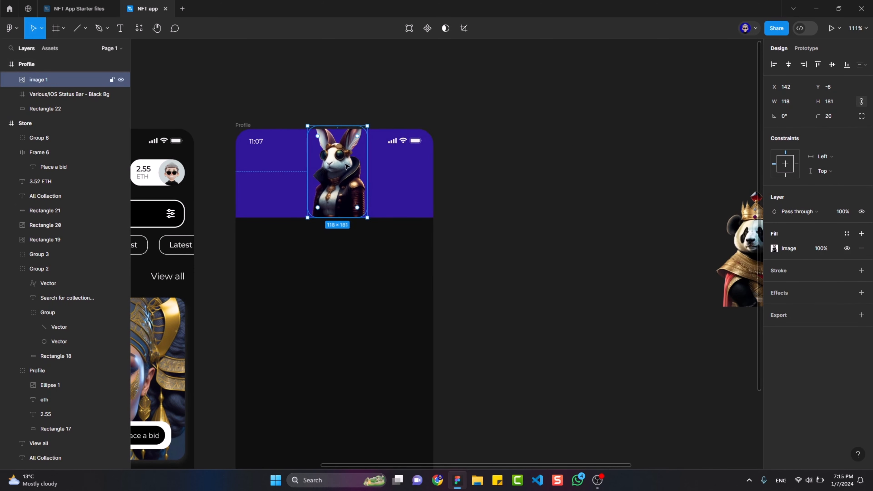
# Place the panda character beside the rabbit at the left of the Profile header and scale it to about 121 × 144
pyautogui.moveTo(346, 163)
pyautogui.mouseDown()
pyautogui.moveTo(347, 171)
pyautogui.moveTo(342, 162)
pyautogui.mouseUp()
pyautogui.moveTo(739, 248); pyautogui.dragTo(258, 158)
pyautogui.moveTo(272, 101); pyautogui.dragTo(272, 146)
pyautogui.click(663, 213)
pyautogui.keyDown('ctrl'); pyautogui.scroll(-3, 565, 235); pyautogui.keyUp('ctrl')
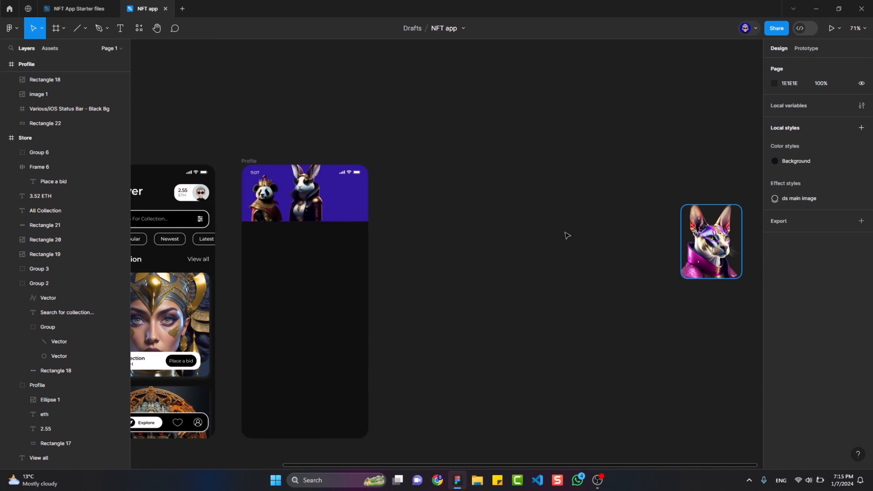
# Place the cat character at the right of the Profile header, resting on its lower edge, and scale it to about 112 × 134
pyautogui.moveTo(712, 241); pyautogui.dragTo(341, 192)
pyautogui.keyDown('ctrl'); pyautogui.scroll(2, 347, 176); pyautogui.keyUp('ctrl')
pyautogui.moveTo(341, 150); pyautogui.dragTo(347, 182)
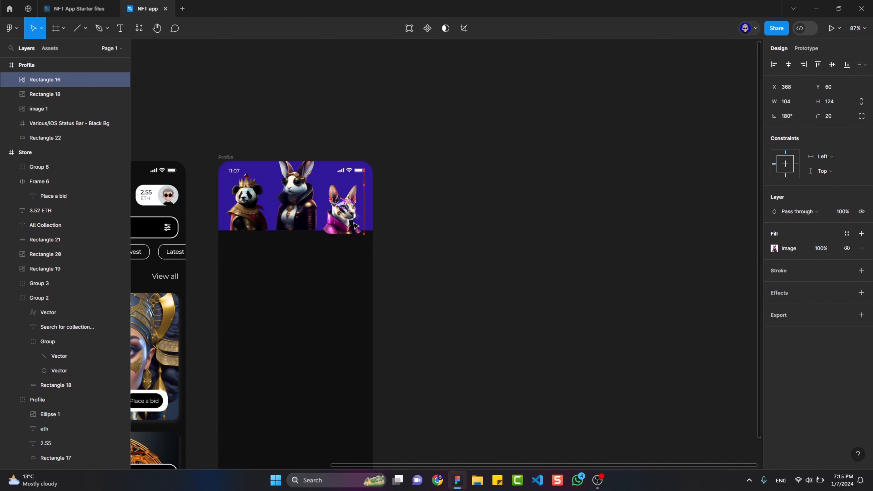
pyautogui.keyDown('ctrl'); pyautogui.scroll(3, 366, 227); pyautogui.keyUp('ctrl')
pyautogui.hscroll(-3, 366, 227)
pyautogui.moveTo(438, 190); pyautogui.dragTo(438, 181)
pyautogui.moveTo(438, 221); pyautogui.dragTo(440, 221)
# Set the cat image's corner radius to 0
pyautogui.click(835, 117)
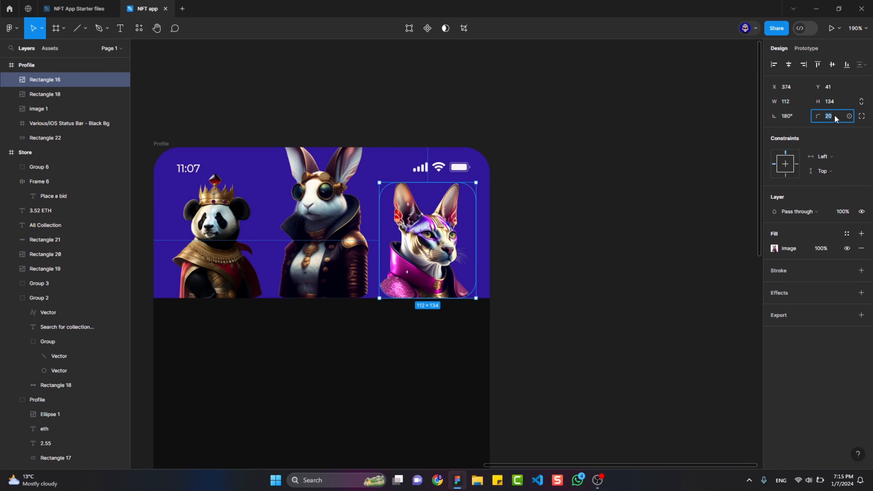
pyautogui.write('0')
pyautogui.press('Return')
pyautogui.click(522, 267)
pyautogui.click(432, 287)
pyautogui.click(572, 275)
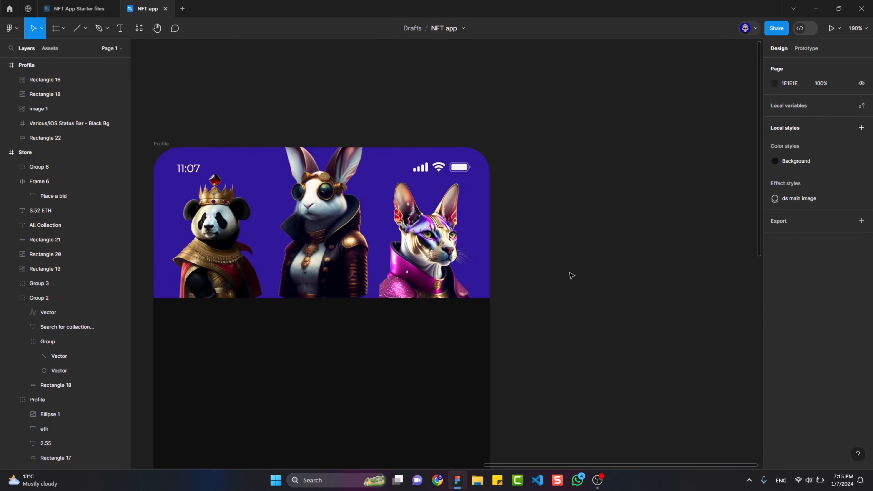
# Set the corner radius of the rabbit and panda images to 0
pyautogui.click(344, 255)
pyautogui.click(838, 116)
pyautogui.write('0')
pyautogui.press('Return')
pyautogui.click(246, 253)
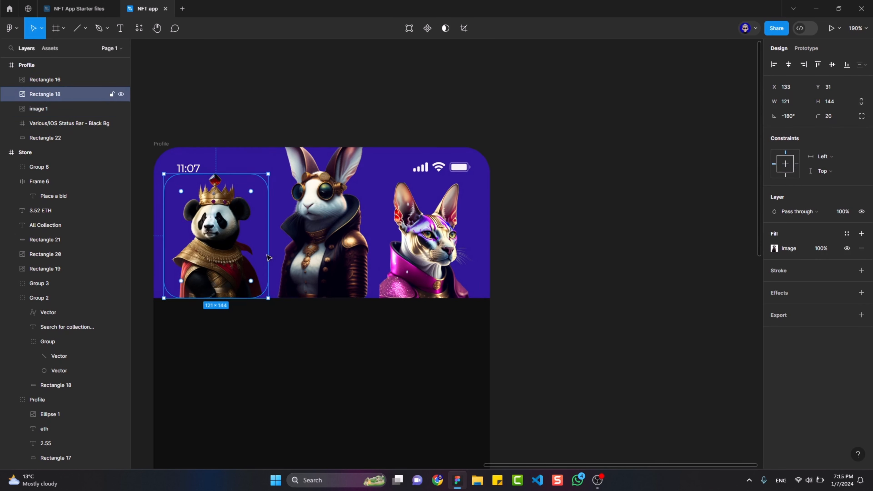
pyautogui.click(828, 116)
pyautogui.write('0')
pyautogui.press('Return')
# Frame the header rectangle together with its character images and lock the three images
pyautogui.hotkey('ctrl', 'alt', 'g')
pyautogui.keyDown('ctrl'); pyautogui.scroll(5, 384, 222); pyautogui.keyUp('ctrl')
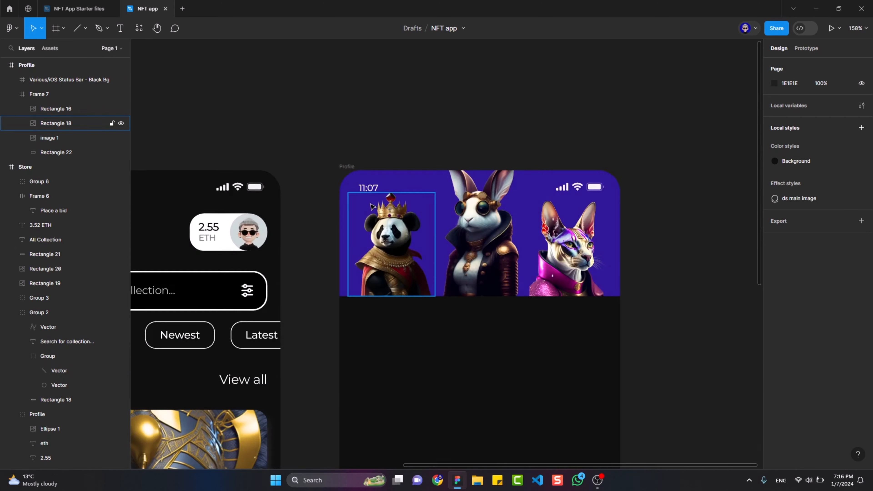
pyautogui.keyDown('ctrl'); pyautogui.click(399, 241); pyautogui.keyUp('ctrl')
pyautogui.keyDown('shift'); pyautogui.click(649, 261); pyautogui.keyUp('shift')
pyautogui.keyDown('shift'); pyautogui.click(526, 241); pyautogui.keyUp('shift')
pyautogui.click(112, 109)
pyautogui.click(112, 124)
pyautogui.click(112, 137)
pyautogui.press('Escape')
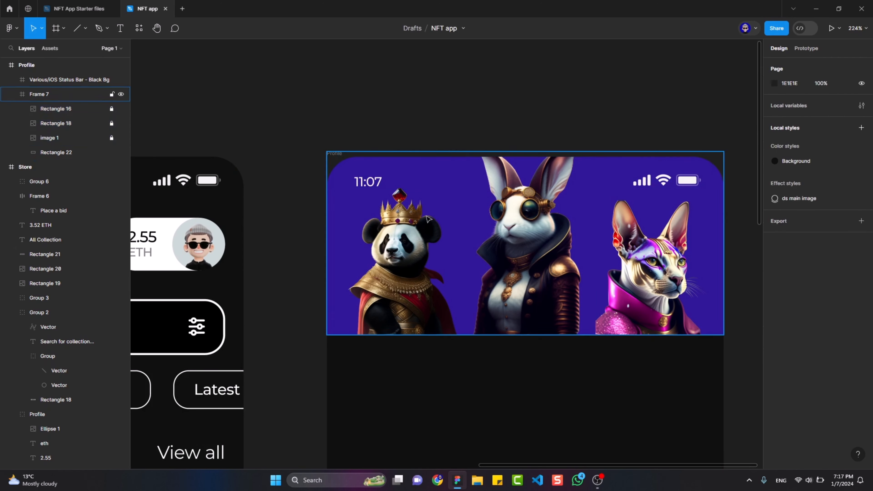
# Draw a 38 × 38 circle at the left of the Profile header and fill it with FFFFFF at 50% opacity
pyautogui.click(423, 206)
pyautogui.press('o')
pyautogui.moveTo(382, 198); pyautogui.dragTo(343, 237)
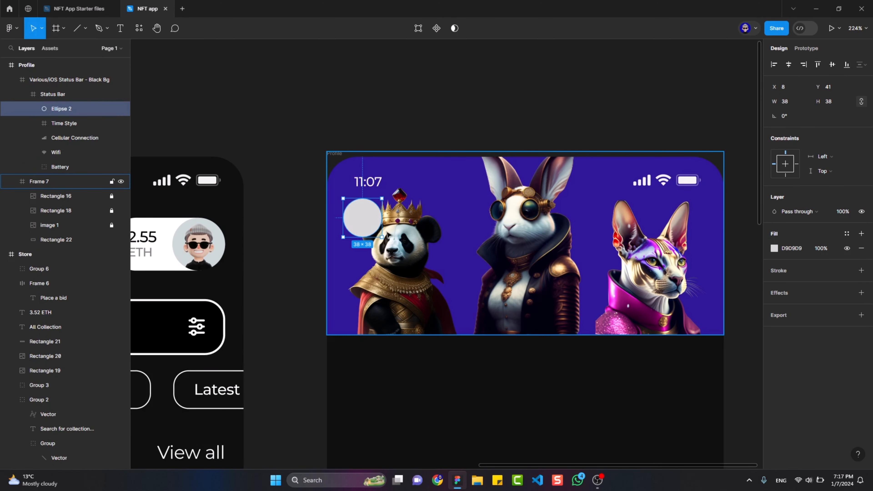
pyautogui.click(796, 247)
pyautogui.write('ffffff')
pyautogui.press('Tab')
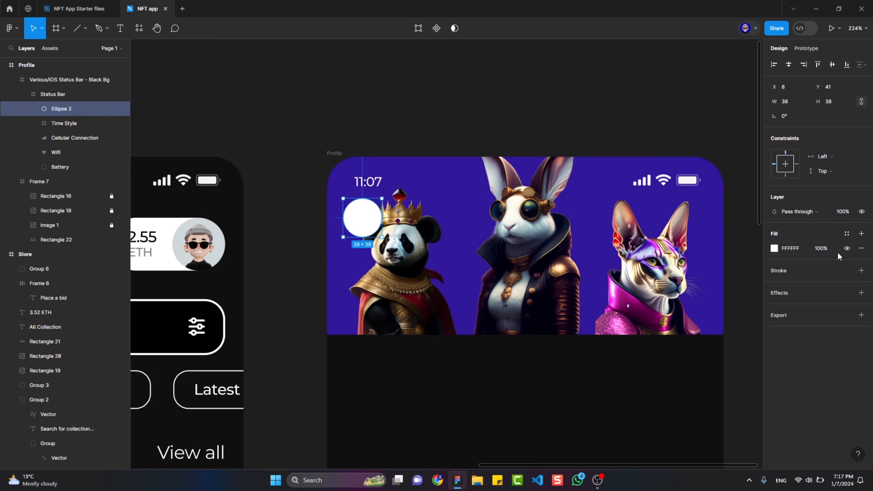
pyautogui.write('50')
pyautogui.press('Return')
# Show the rulers, enlarge the translucent circle to 47 × 47 and align it with the left margin guide
pyautogui.hotkey('shift', 'r')
pyautogui.moveTo(382, 237); pyautogui.dragTo(391, 246)
pyautogui.moveTo(367, 223); pyautogui.dragTo(371, 222)
pyautogui.press('alt')
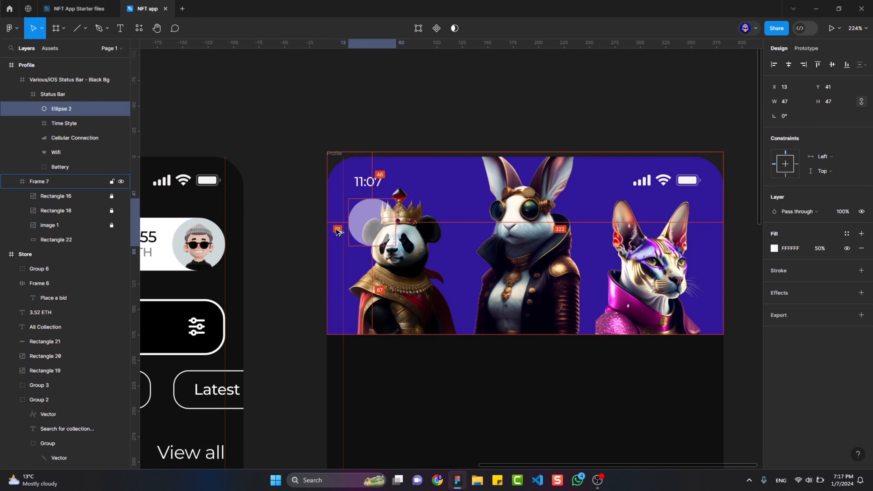
pyautogui.click(299, 261)
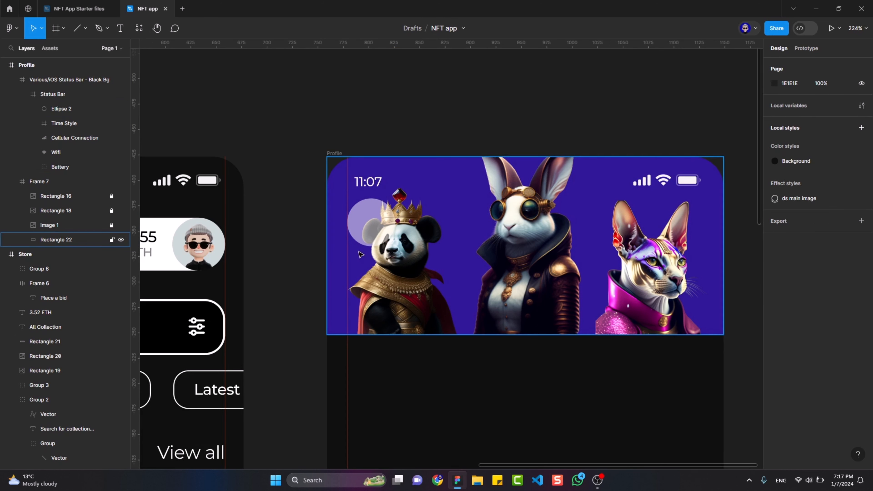
# Paste the arrow icon into the Profile frame, place it on the translucent circle and make it point left
pyautogui.hotkey('ctrl', 'v')
pyautogui.moveTo(451, 255); pyautogui.dragTo(376, 223)
pyautogui.rightClick(376, 223)
pyautogui.click(413, 444)
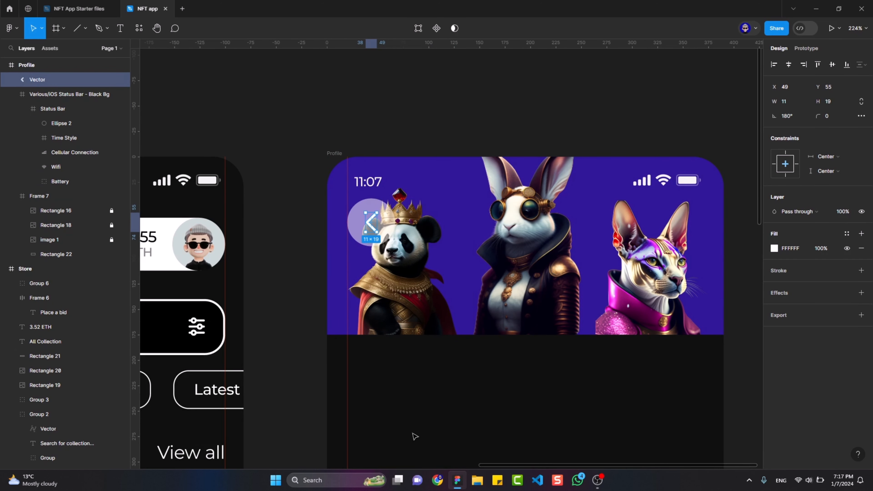
# Move the circle out of the status bar layer, group it with the arrow and centre the arrow inside it
pyautogui.moveTo(63, 124); pyautogui.dragTo(62, 86)
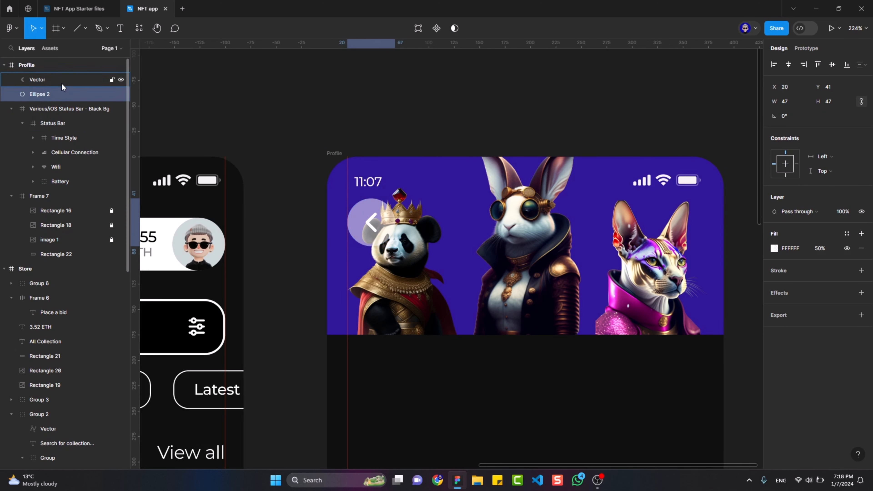
pyautogui.click(61, 81)
pyautogui.keyDown('shift'); pyautogui.click(60, 93); pyautogui.keyUp('shift')
pyautogui.hotkey('ctrl', 'g')
pyautogui.doubleClick(372, 222)
pyautogui.click(789, 64)
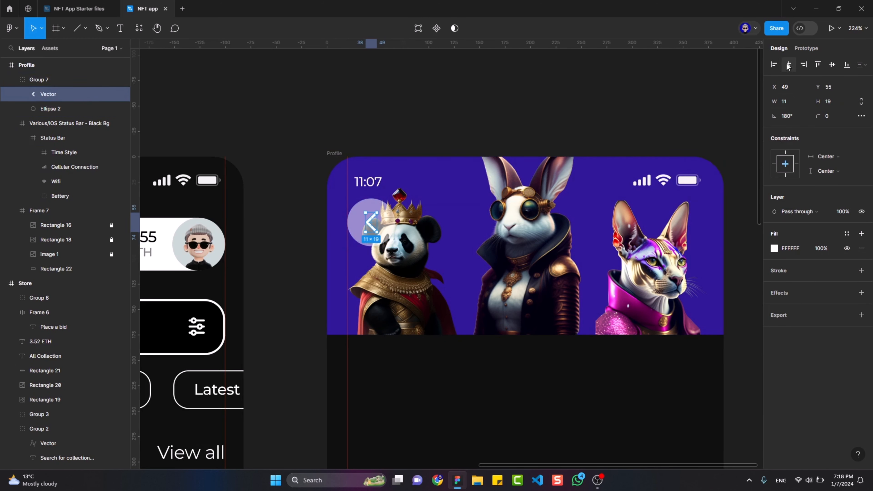
pyautogui.click(832, 65)
pyautogui.click(552, 101)
# Move the back button group into the header frame in the layer order
pyautogui.scroll(-4, 553, 102)
pyautogui.hscroll(4, 552, 103)
pyautogui.click(11, 124)
pyautogui.click(11, 79)
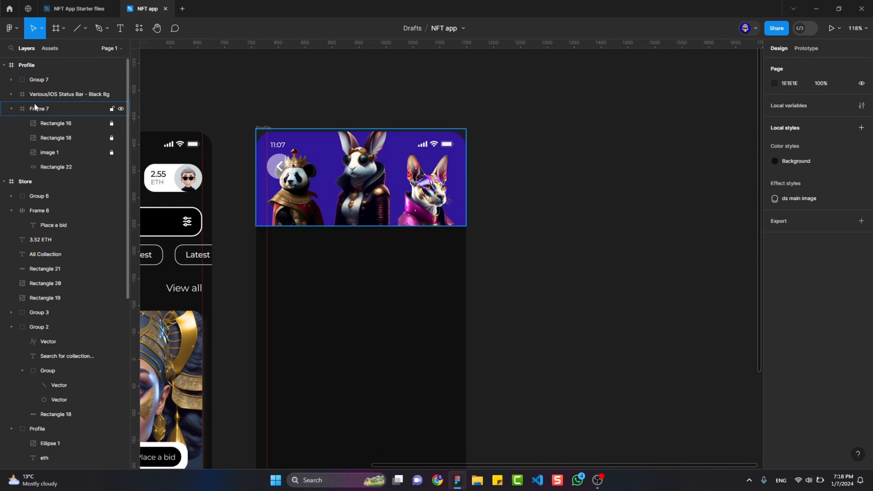
pyautogui.moveTo(39, 80); pyautogui.dragTo(69, 116)
pyautogui.scroll(2, 275, 131)
# Duplicate the back button and place the copy at the header's right margin guide
pyautogui.hotkey('ctrl', 'd')
pyautogui.moveTo(285, 183); pyautogui.dragTo(518, 183)
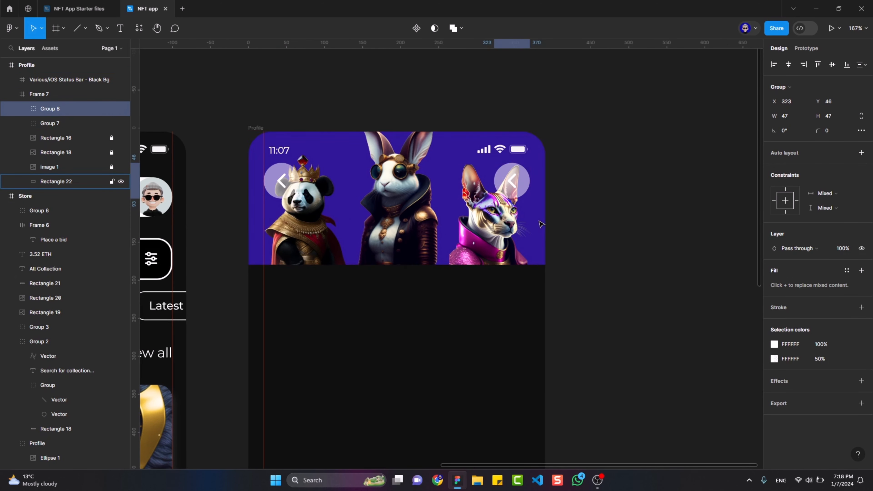
pyautogui.press('Left')
pyautogui.press('Left')
pyautogui.press('Left')
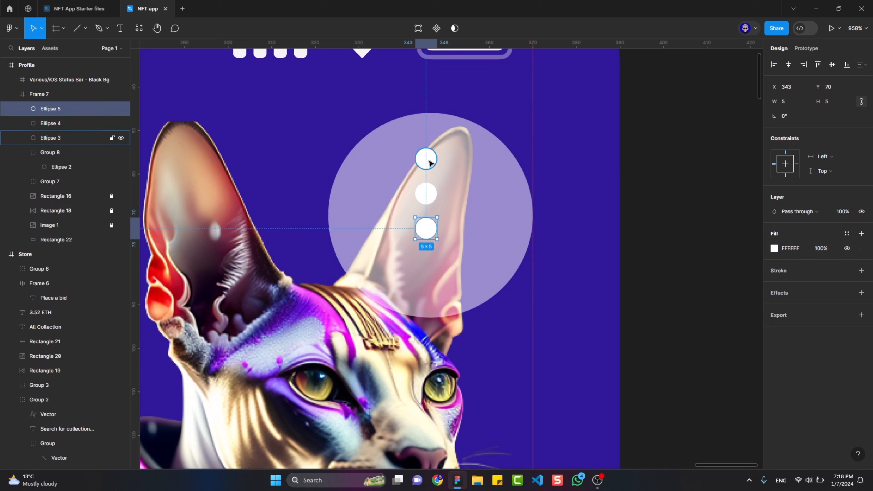
# Group the three white dots and position them in the middle of the right translucent circle
pyautogui.keyDown('shift'); pyautogui.click(426, 194); pyautogui.keyUp('shift')
pyautogui.hotkey('ctrl', 'g')
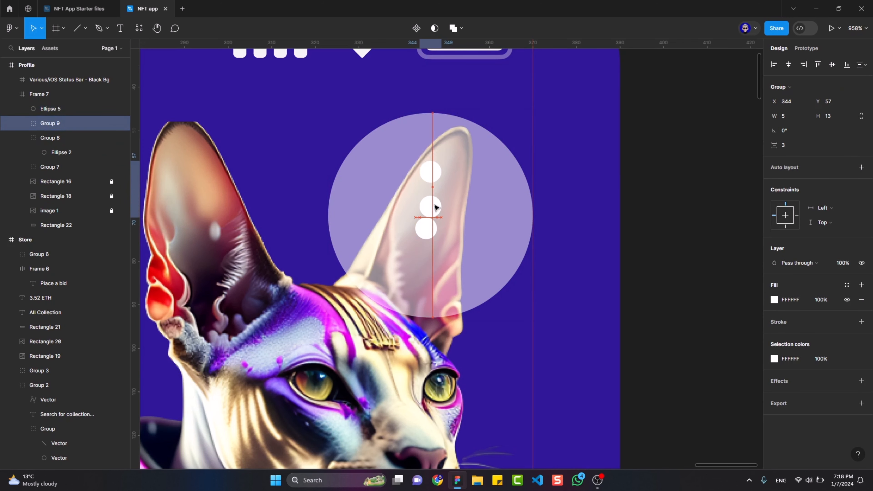
pyautogui.keyDown('shift'); pyautogui.click(426, 228); pyautogui.keyUp('shift')
pyautogui.hotkey('ctrl', 'g')
pyautogui.moveTo(433, 197); pyautogui.dragTo(439, 215)
# Scale the three-dot group up to about 5.95 × 25 and reposition it within the circle
pyautogui.press('k')
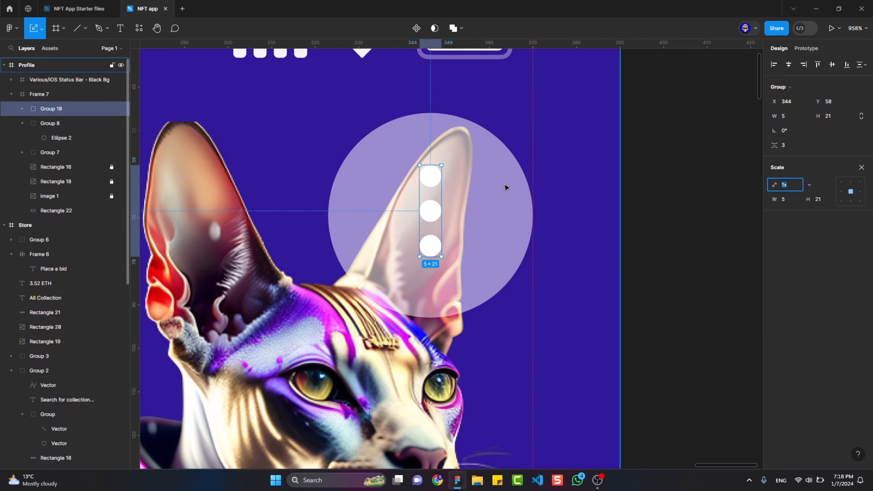
pyautogui.moveTo(434, 165); pyautogui.dragTo(434, 148)
pyautogui.moveTo(434, 161); pyautogui.dragTo(436, 176)
pyautogui.click(700, 169)
pyautogui.scroll(-8, 700, 168)
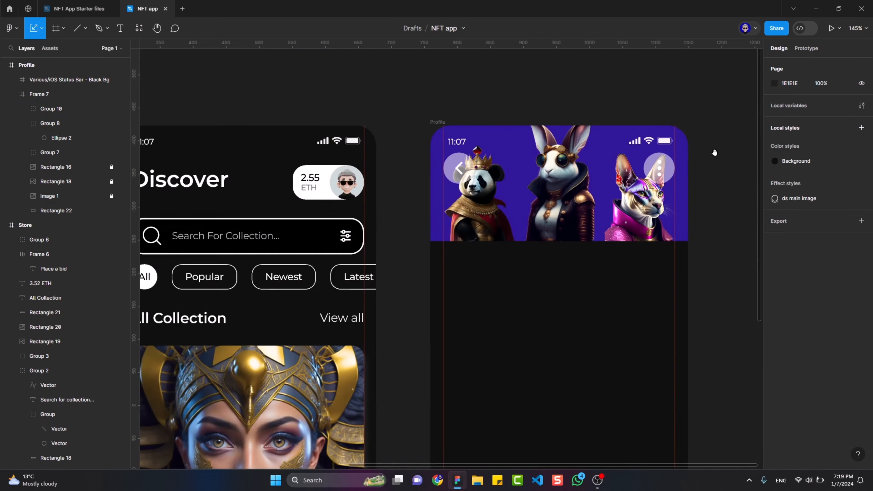
pyautogui.moveTo(632, 163); pyautogui.dragTo(404, 185)
pyautogui.scroll(3, 408, 181)
# Scale the three dots together down to about 5.48 × 23
pyautogui.keyDown('ctrl'); pyautogui.click(453, 190); pyautogui.keyUp('ctrl')
pyautogui.keyDown('shift'); pyautogui.click(454, 205); pyautogui.keyUp('shift')
pyautogui.keyDown('shift'); pyautogui.click(454, 219); pyautogui.keyUp('shift')
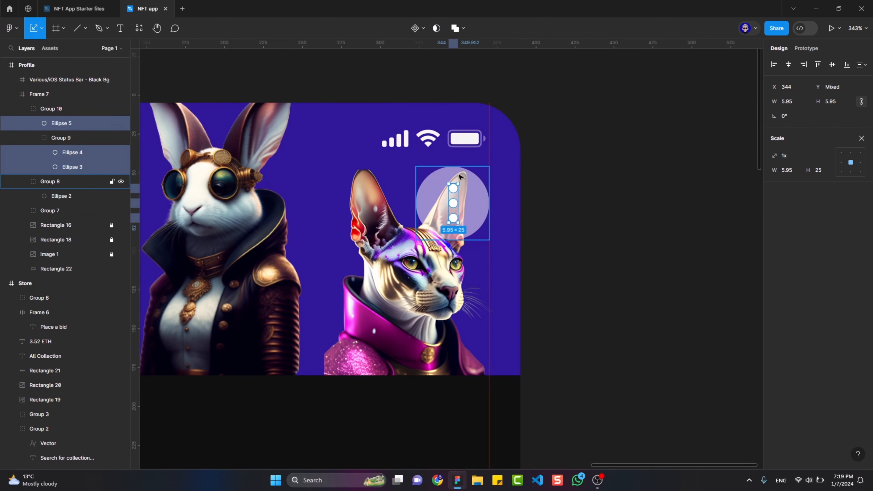
pyautogui.scroll(3, 458, 176)
pyautogui.moveTo(458, 191); pyautogui.dragTo(459, 196)
pyautogui.click(790, 65)
pyautogui.click(835, 67)
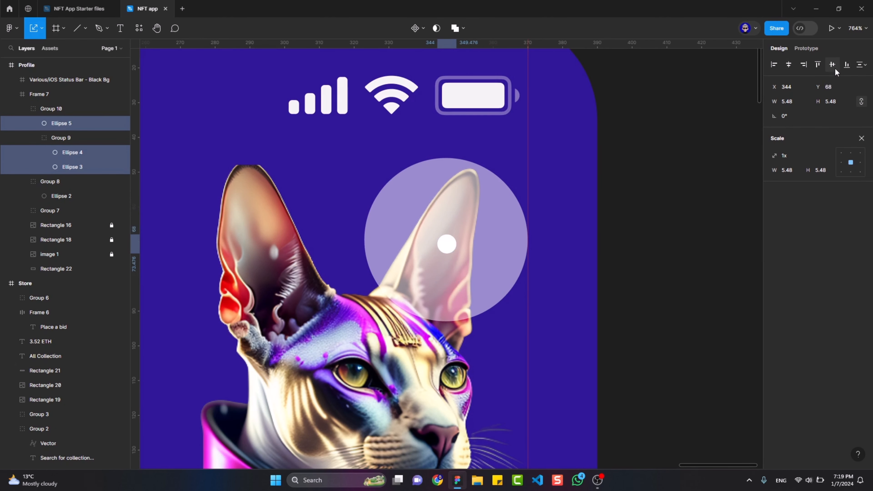
pyautogui.hotkey('ctrl', 'z')
# Centre the three-dot group in the translucent circle and group it with the circle
pyautogui.moveTo(442, 245); pyautogui.dragTo(443, 242)
pyautogui.click(42, 108)
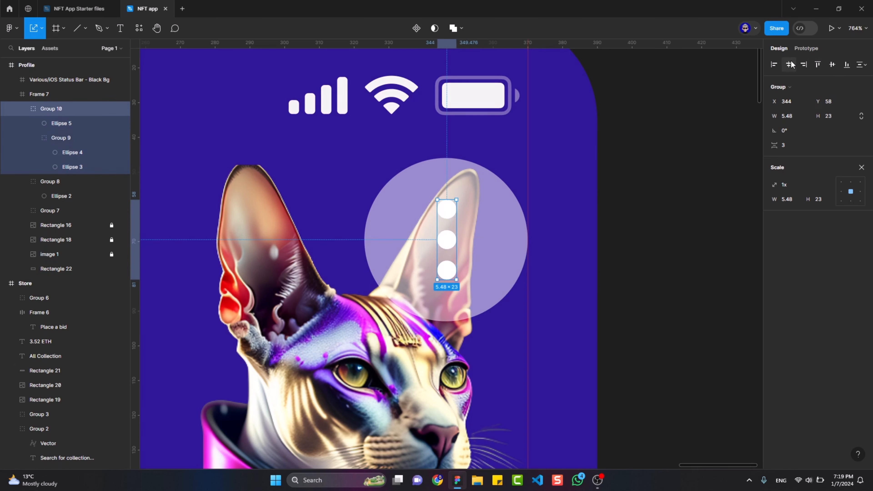
pyautogui.click(790, 64)
pyautogui.hotkey('ctrl', 'z')
pyautogui.keyDown('shift'); pyautogui.click(474, 211); pyautogui.keyUp('shift')
pyautogui.hotkey('ctrl', 'g')
pyautogui.doubleClick(447, 219)
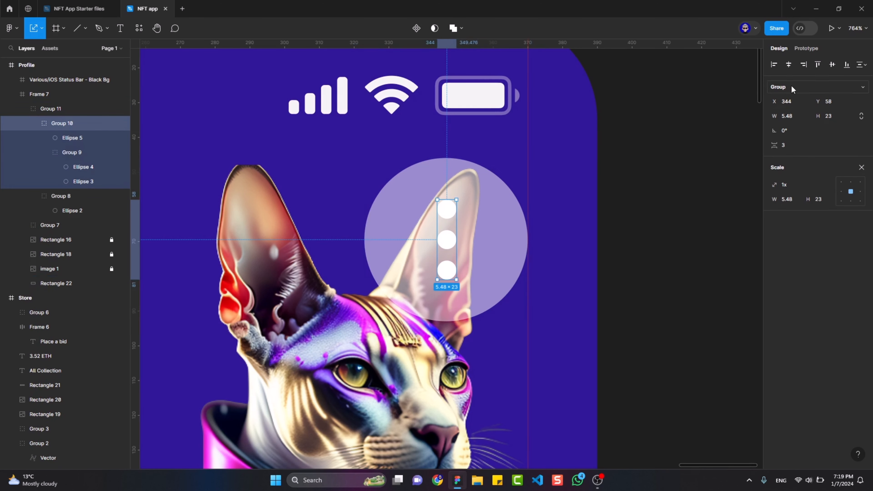
pyautogui.click(695, 140)
pyautogui.scroll(-6, 695, 140)
pyautogui.moveTo(687, 146); pyautogui.dragTo(560, 141)
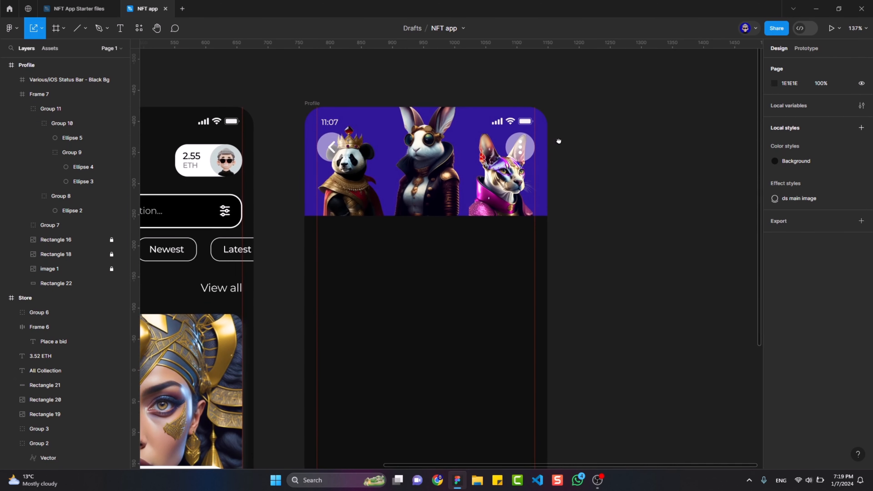
pyautogui.click(520, 146)
pyautogui.keyDown('ctrl'); pyautogui.click(323, 155); pyautogui.keyUp('ctrl')
pyautogui.press('v')
pyautogui.click(404, 77)
pyautogui.scroll(-2, 404, 77)
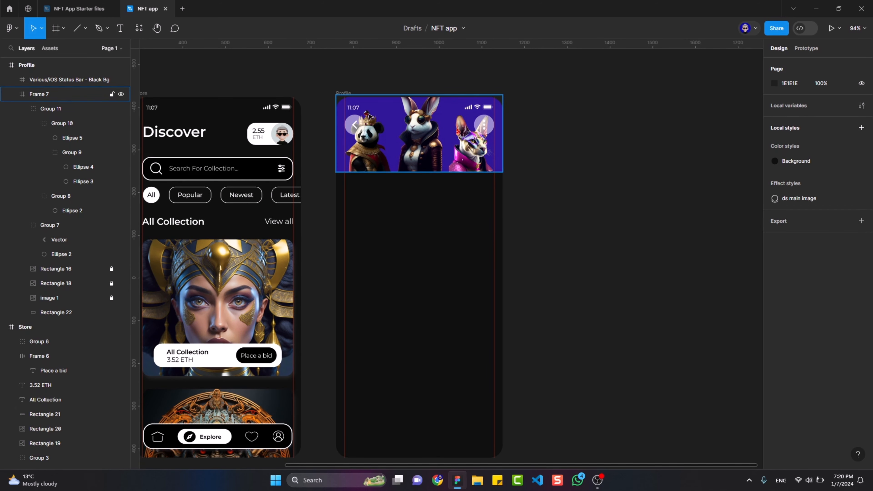
# Unlock the cat image in the header frame and enlarge it to about 118 × 141
pyautogui.click(68, 94)
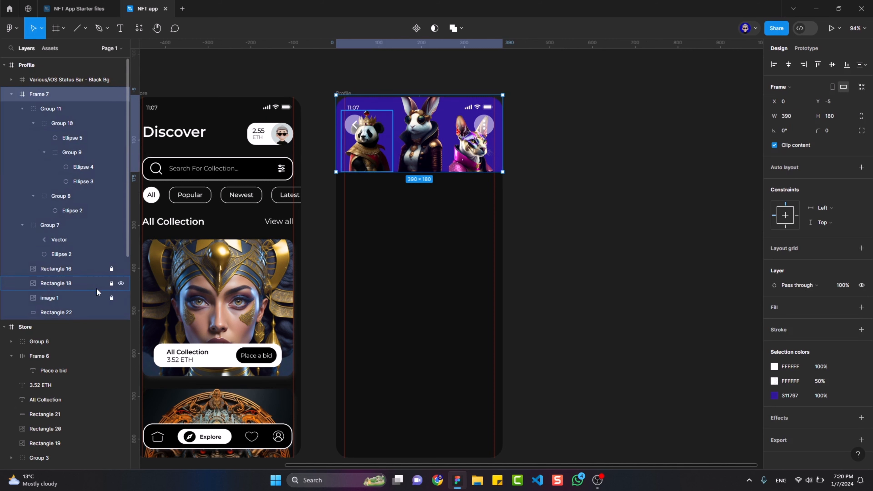
pyautogui.click(84, 269)
pyautogui.scroll(5, 465, 127)
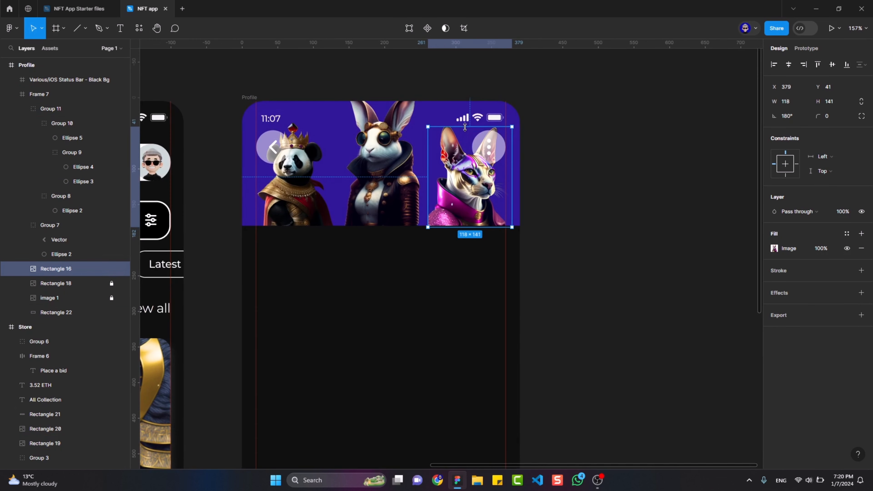
pyautogui.press('Escape')
pyautogui.scroll(-3, 571, 222)
pyautogui.moveTo(600, 229); pyautogui.dragTo(556, 214)
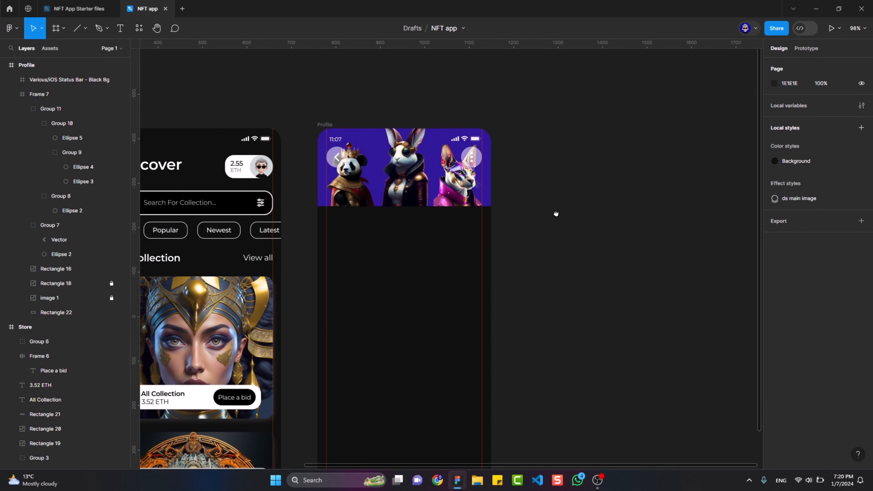
# Examine the finished profile screen and the style guide in the NFT App Starter files, and return to the NFT app file
pyautogui.click(71, 6)
pyautogui.scroll(-3, 401, 293)
pyautogui.click(384, 361)
pyautogui.hscroll(-5, 385, 344)
pyautogui.scroll(2, 413, 241)
pyautogui.scroll(-4, 420, 251)
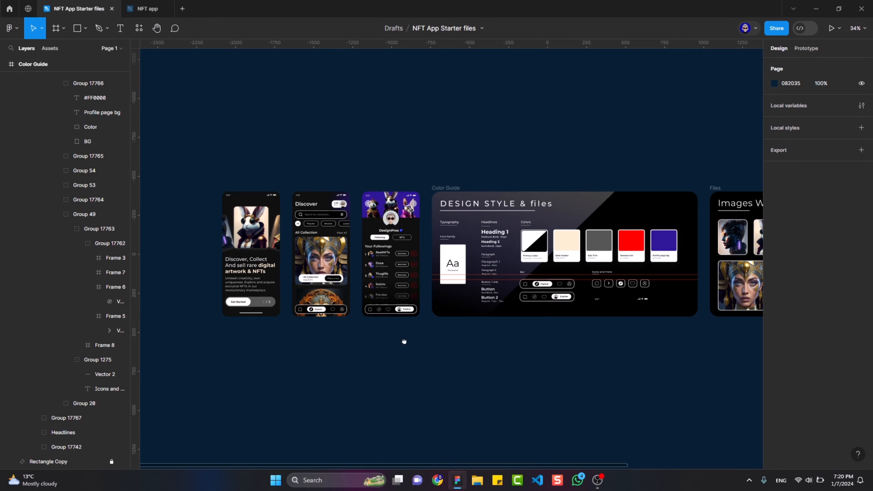
pyautogui.hscroll(6, 417, 342)
pyautogui.click(435, 265)
pyautogui.click(147, 9)
# Paste the round avatar into the Profile frame and centre it over the header's lower edge
pyautogui.scroll(3, 394, 239)
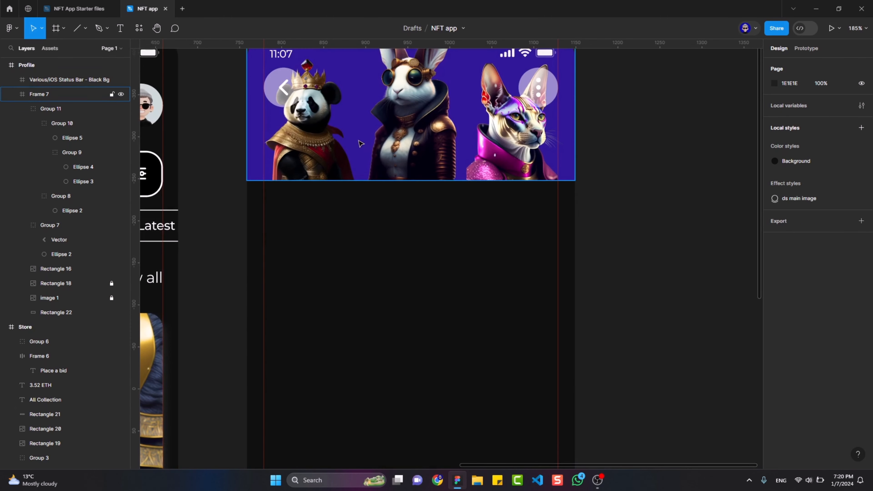
pyautogui.scroll(1, 361, 143)
pyautogui.click(255, 64)
pyautogui.hotkey('ctrl', 'v')
pyautogui.moveTo(426, 459); pyautogui.dragTo(421, 225)
# Give the avatar a stroke in the Background colour style with a thickness of 5, and lock the avatar
pyautogui.click(848, 271)
pyautogui.click(684, 307)
pyautogui.click(821, 300)
pyautogui.write('5')
pyautogui.hotkey('ctrl', 'shift', 'l')
pyautogui.scroll(-2, 378, 355)
# Copy the "All Collection" heading from the Store screen into the Profile frame and place it centred below the avatar
pyautogui.click(419, 308)
pyautogui.press('t')
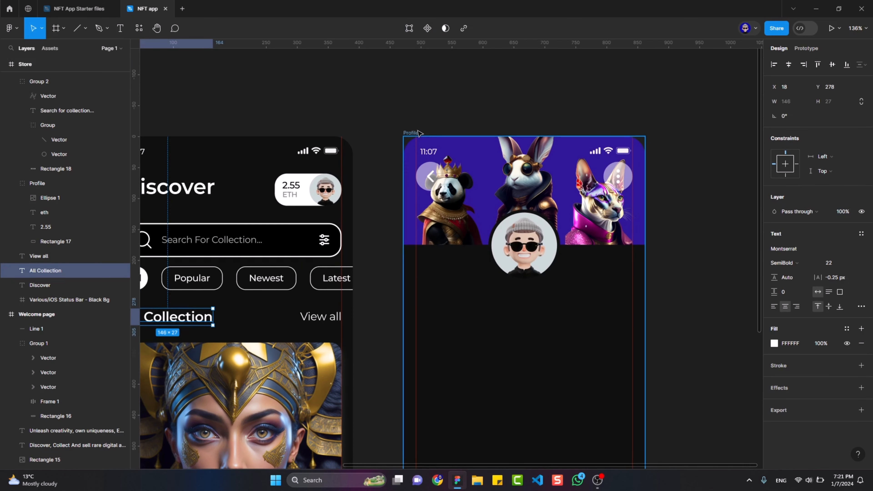
pyautogui.click(419, 132)
pyautogui.write('All Collection')
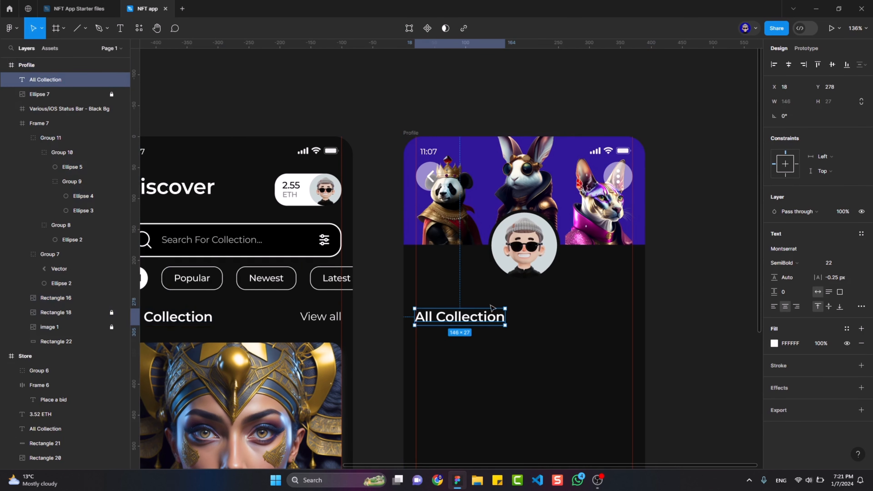
pyautogui.moveTo(459, 316); pyautogui.dragTo(521, 293)
# Change the copied heading's text to "DesignPros"
pyautogui.press('Return')
pyautogui.write('DesignPros')
pyautogui.press('Escape')
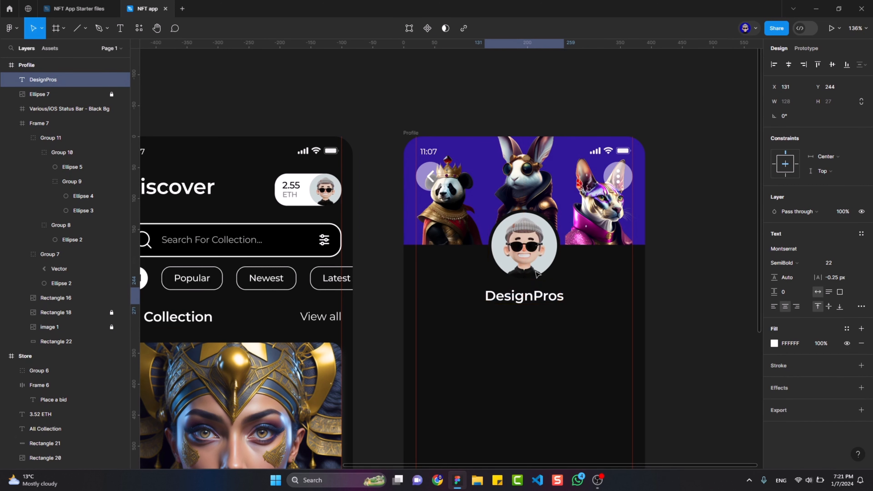
# Duplicate the "DesignPros" text just below the original and change the copy's text to "Following"
pyautogui.moveTo(530, 299); pyautogui.dragTo(501, 331)
pyautogui.press('Return')
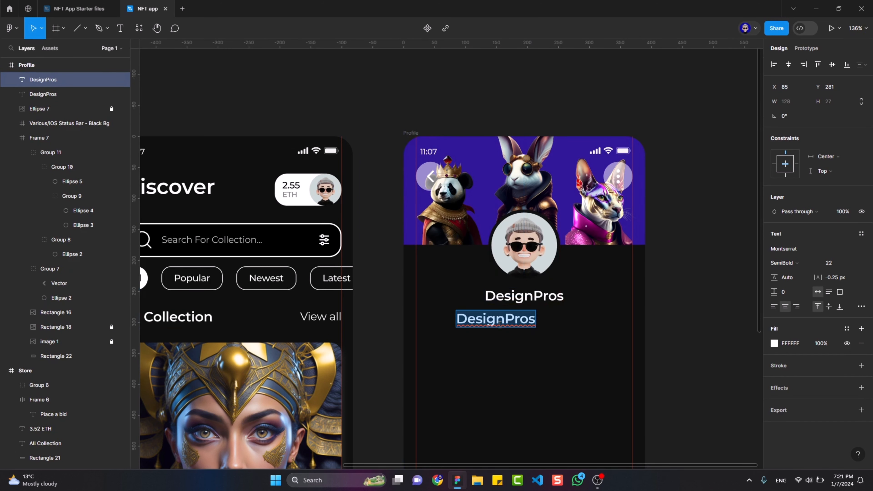
pyautogui.write('Following')
pyautogui.press('Escape')
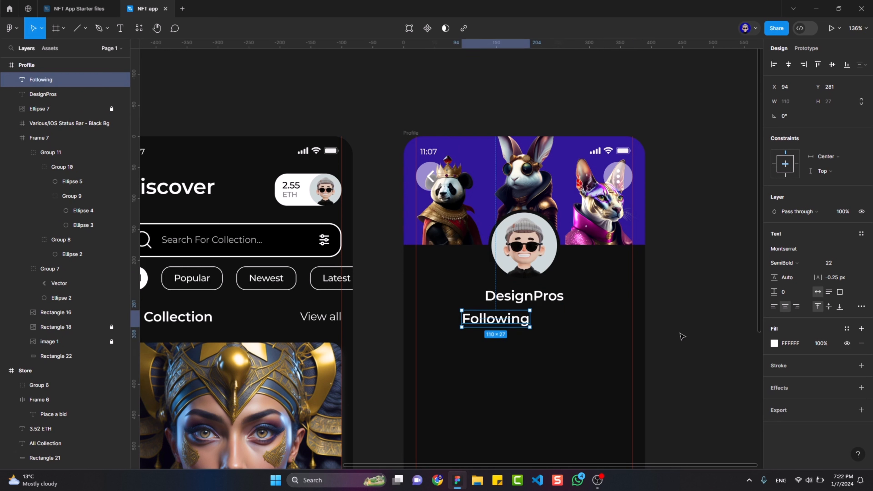
# Set the "Following" text to font size 14 and Regular weight
pyautogui.click(839, 263)
pyautogui.write('14')
pyautogui.press('Return')
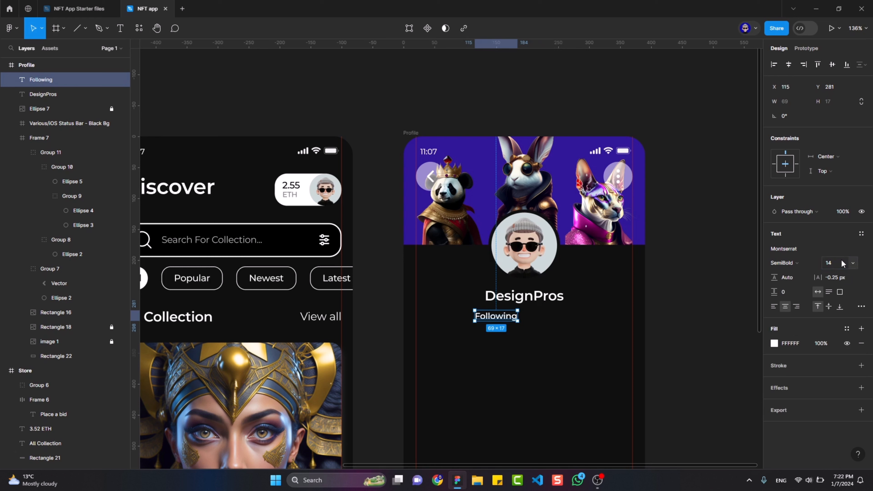
pyautogui.click(795, 265)
pyautogui.click(792, 242)
# Wrap the "Following" text in an auto layout frame with horizontal padding 28, corner radius 15 and a white fill
pyautogui.hotkey('shift', 'a')
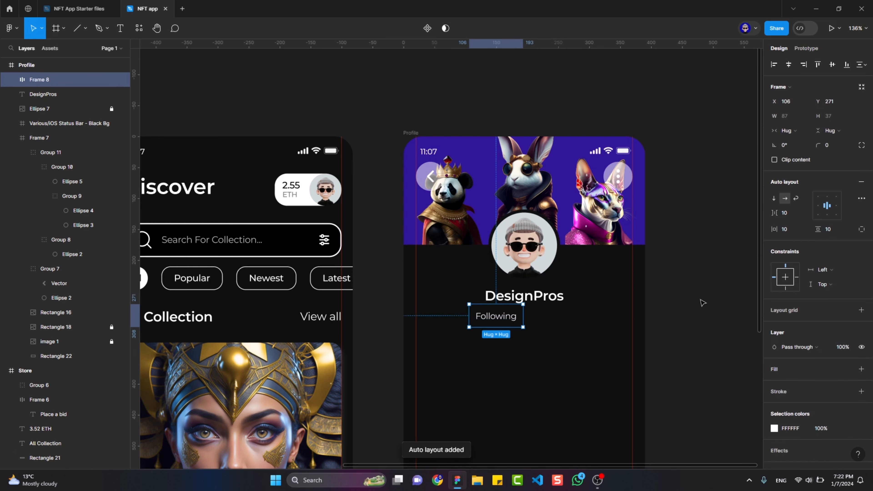
pyautogui.click(791, 230)
pyautogui.write('28')
pyautogui.click(827, 145)
pyautogui.write('15')
pyautogui.click(862, 370)
# Make the "Following" button's text black and duplicate the button beside it with a gap of 15
pyautogui.doubleClick(505, 316)
pyautogui.moveTo(530, 326); pyautogui.dragTo(595, 336)
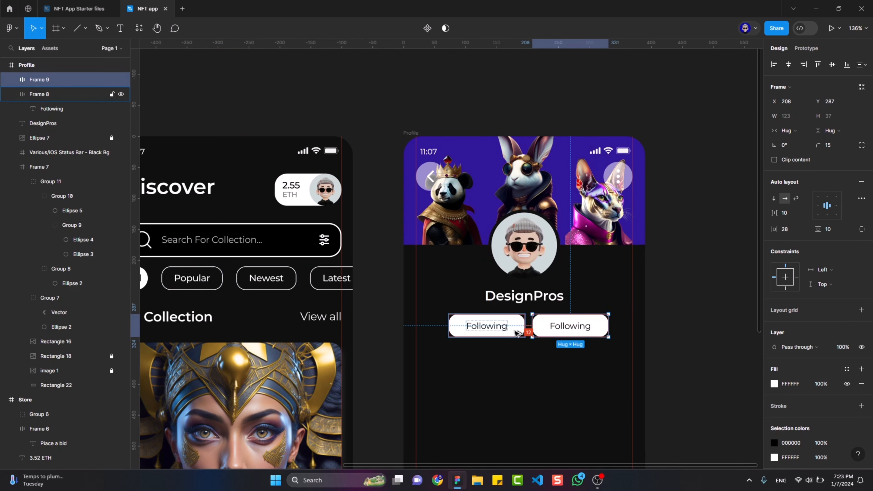
pyautogui.press('Right')
pyautogui.press('Right')
pyautogui.press('Right')
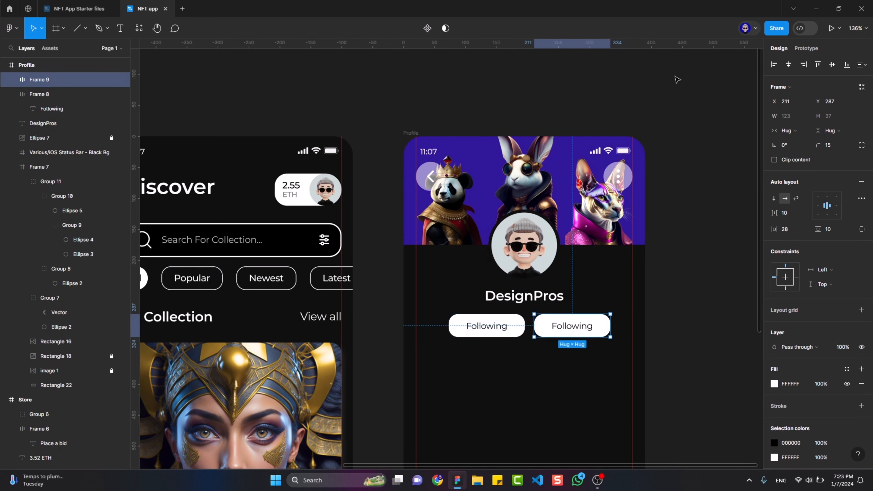
# Remove the duplicate button's fill and give it a white (FFFFFF) stroke with a thickness of 2
pyautogui.click(862, 384)
pyautogui.click(861, 391)
pyautogui.click(774, 406)
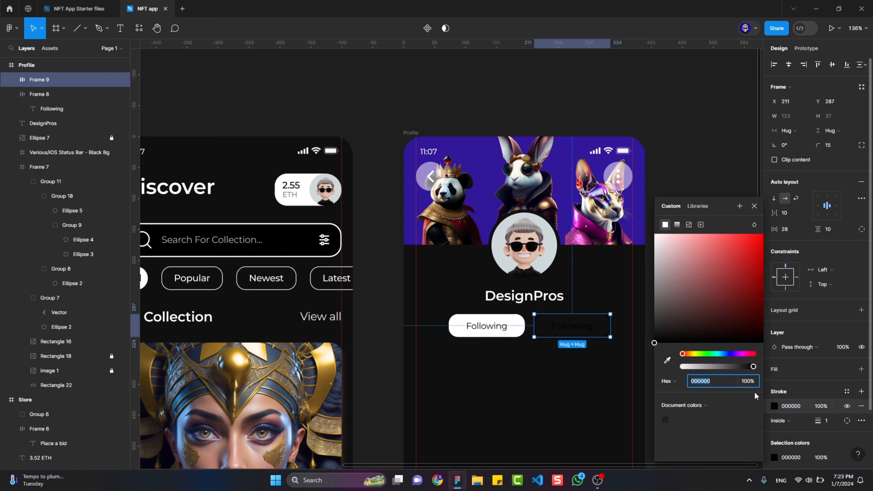
pyautogui.write('fff')
pyautogui.press('Return')
pyautogui.click(827, 420)
pyautogui.write('2')
pyautogui.press('Return')
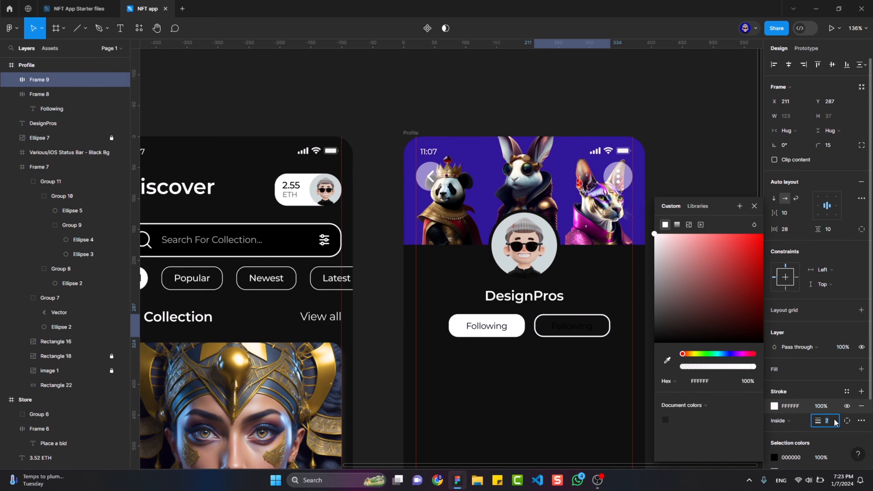
# Change the text colour inside the outlined button to white (FFFFFF)
pyautogui.click(564, 307)
pyautogui.doubleClick(572, 326)
pyautogui.click(775, 298)
pyautogui.write('fff')
pyautogui.click(623, 308)
# Combine the filled and outlined "Following" buttons into one auto layout frame
pyautogui.click(567, 325)
pyautogui.keyDown('shift'); pyautogui.click(521, 323); pyautogui.keyUp('shift')
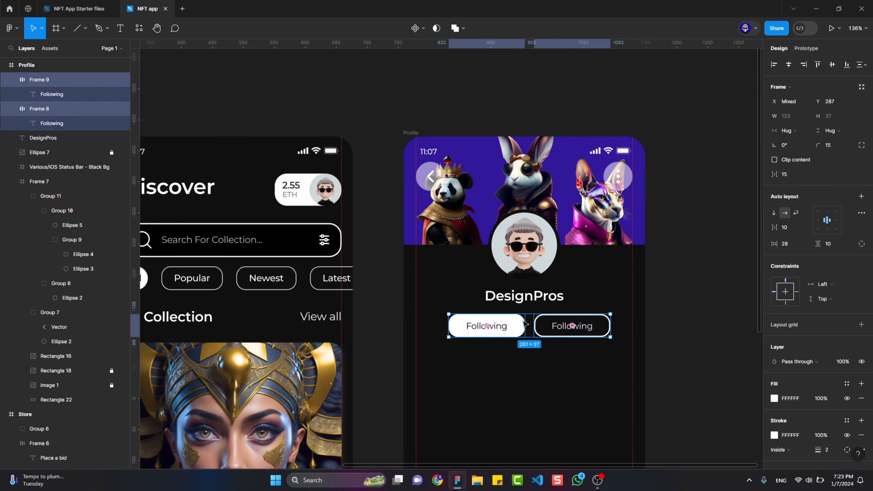
pyautogui.hotkey('shift', 'a')
pyautogui.click(698, 111)
pyautogui.scroll(-1, 653, 200)
pyautogui.scroll(-3, 504, 241)
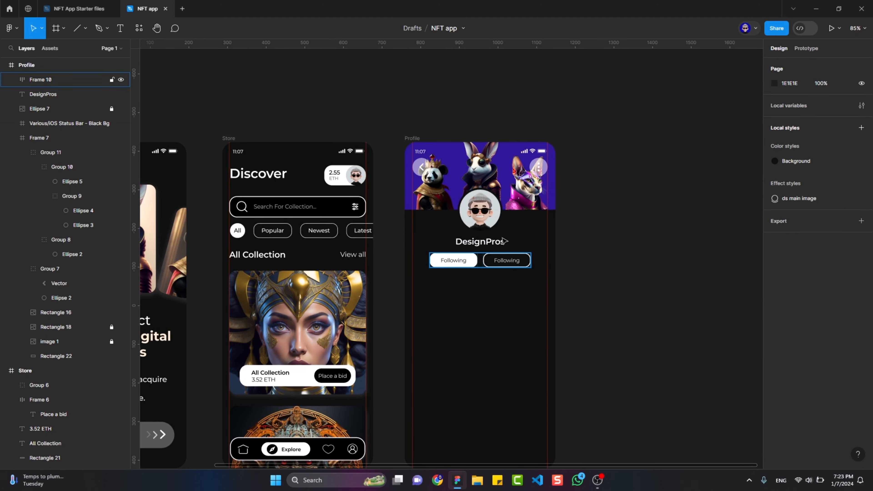
pyautogui.click(504, 241)
pyautogui.scroll(3, 565, 273)
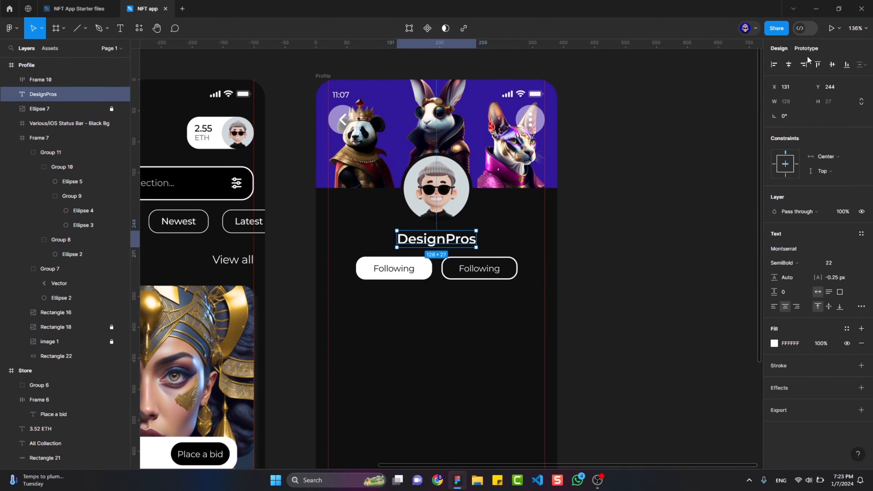
pyautogui.click(296, 211)
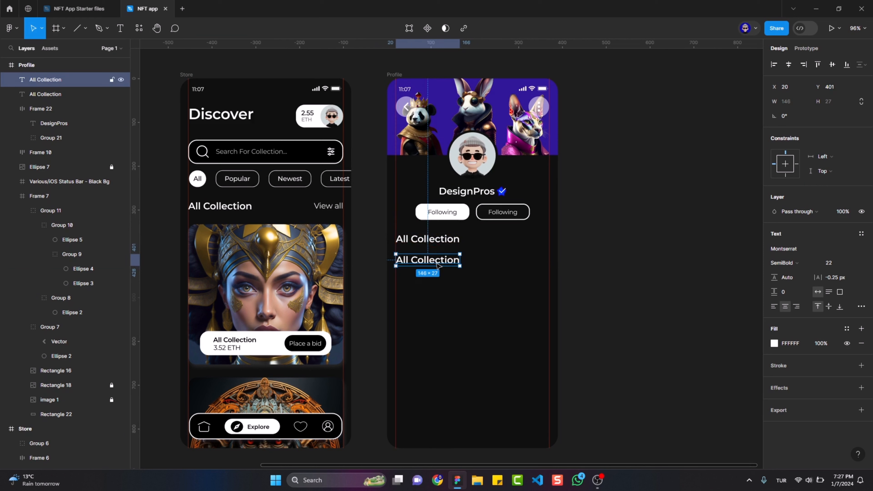
# Change the text of the copied "All Collection" heading in the Profile frame to "1."
pyautogui.press('Return')
pyautogui.write('1')
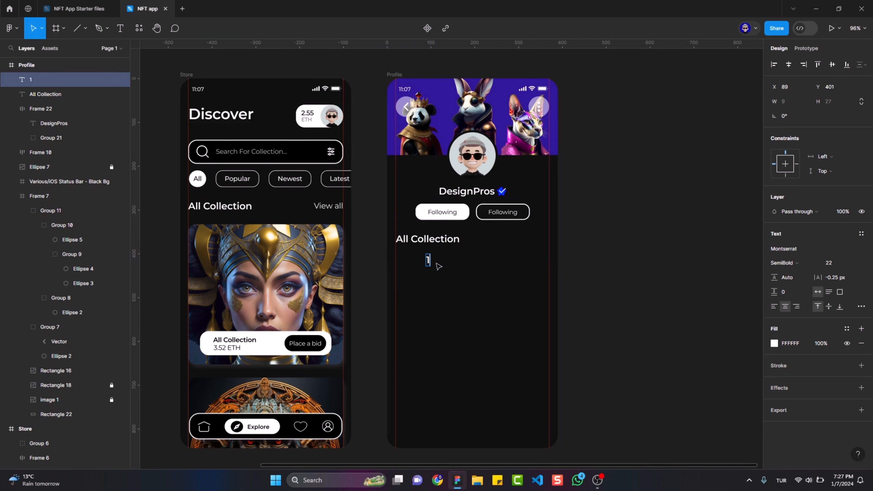
pyautogui.write('ç')
pyautogui.press('BackSpace')
pyautogui.hotkey('alt', 'shift')
pyautogui.write('.')
pyautogui.press('Escape')
# Move the "1." text to the left margin below the "All Collection" heading and set its font size to 18
pyautogui.moveTo(428, 264); pyautogui.dragTo(399, 259)
pyautogui.click(829, 263)
pyautogui.write('18')
pyautogui.press('Return')
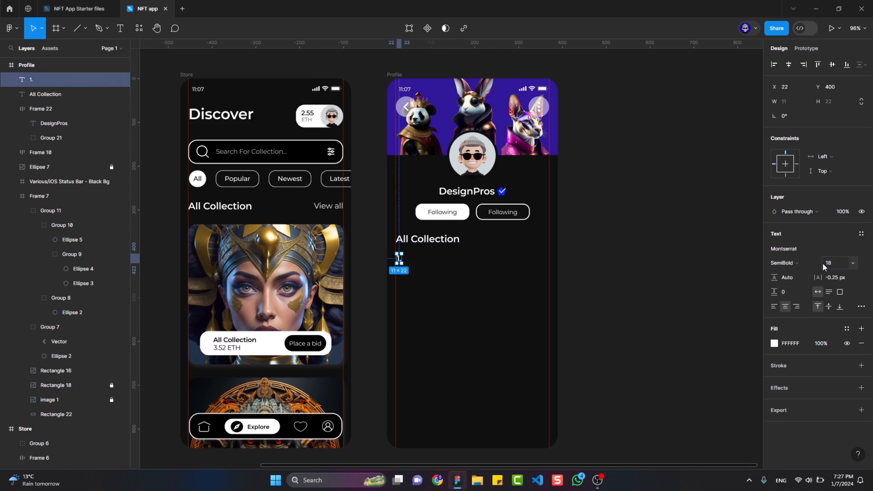
# Draw a circle about 37 px across to the right of the "1." and nudge both slightly down
pyautogui.moveTo(399, 258); pyautogui.dragTo(424, 269)
pyautogui.press('o')
pyautogui.keyDown('shift'); pyautogui.click(399, 260); pyautogui.keyUp('shift')
pyautogui.press('Down')
pyautogui.press('Down')
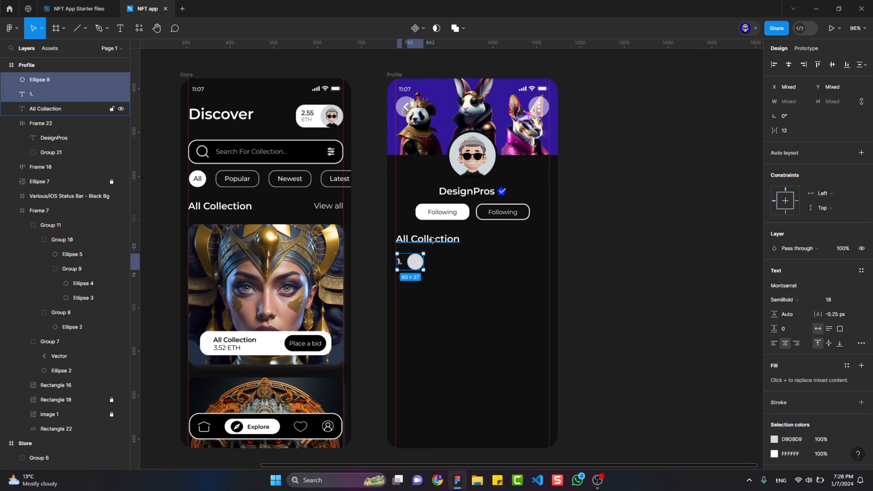
# Duplicate the Profile's "All Collection" heading beside the circle, change the copy's text to "RealNTFs" and set its size to 20
pyautogui.click(432, 240)
pyautogui.moveTo(433, 240); pyautogui.dragTo(465, 256)
pyautogui.doubleClick(480, 257)
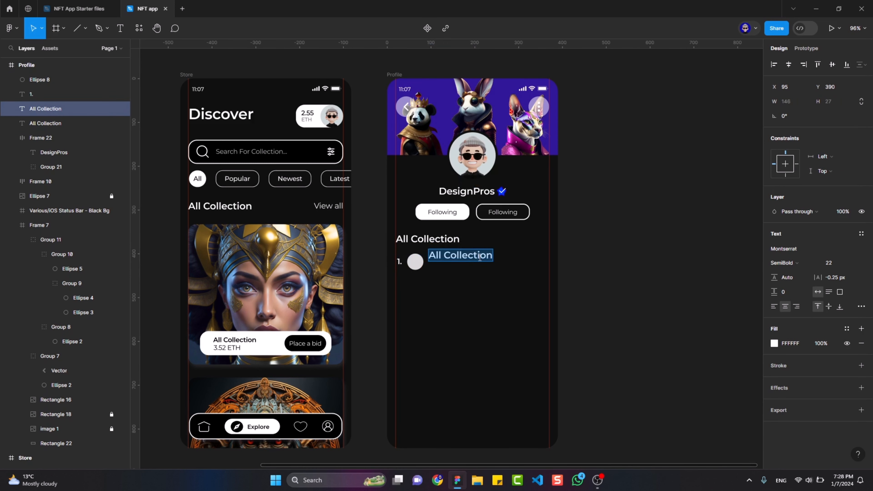
pyautogui.write('RealNTFs')
pyautogui.press('Escape')
pyautogui.click(835, 263)
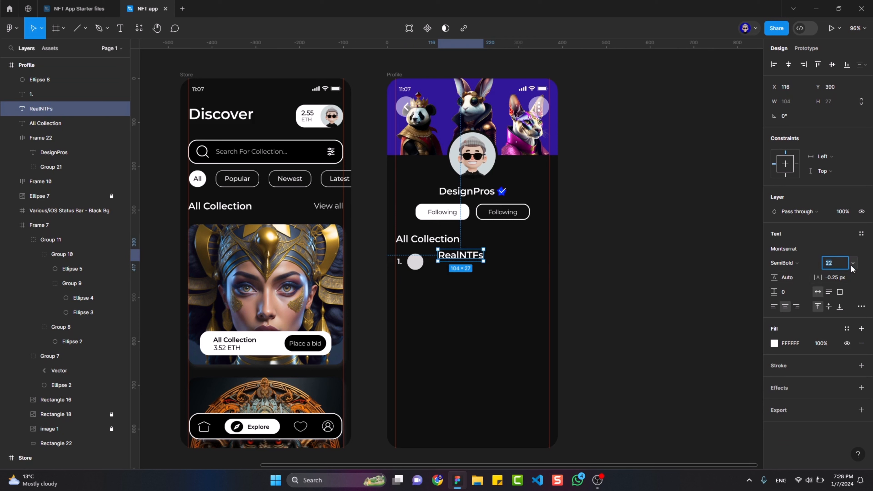
pyautogui.write('20')
pyautogui.press('Return')
# Duplicate the "RealNTFs" text directly below itself and nudge the text closer to the circle
pyautogui.moveTo(447, 256)
pyautogui.mouseDown()
pyautogui.moveTo(439, 262)
pyautogui.moveTo(449, 271)
pyautogui.mouseUp()
pyautogui.press('Left')
pyautogui.press('Left')
pyautogui.press('Left')
pyautogui.press('Left')
pyautogui.press('Up')
pyautogui.press('Up')
pyautogui.press('Up')
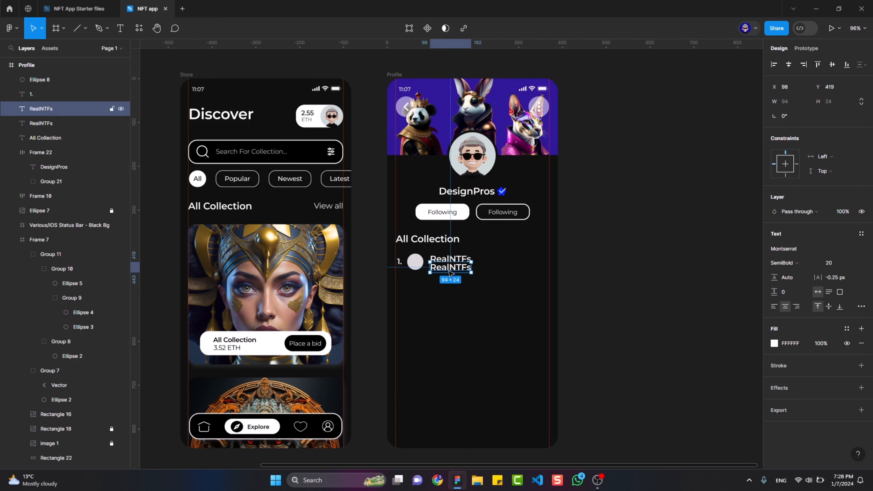
# Change the lower "RealNTFs" copy to "1230 Followers" in Regular weight at font size 12
pyautogui.doubleClick(450, 269)
pyautogui.write('1230 Followers')
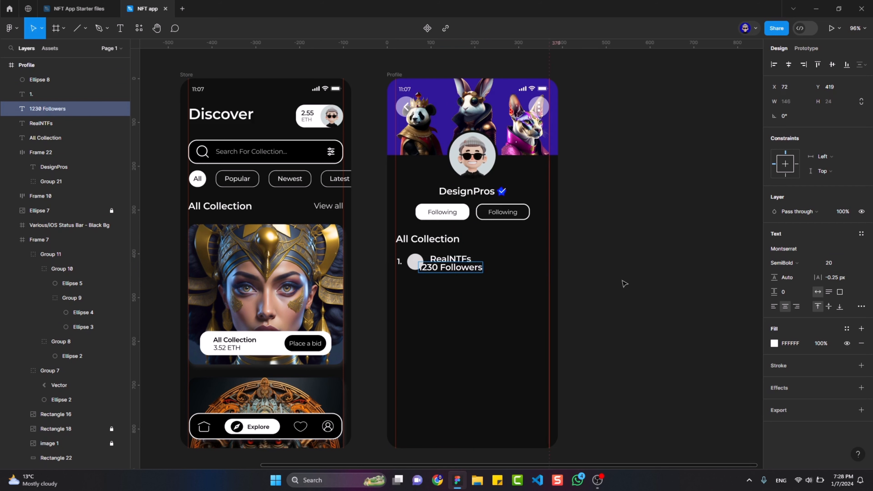
pyautogui.press('Escape')
pyautogui.click(784, 263)
pyautogui.click(787, 239)
pyautogui.click(826, 266)
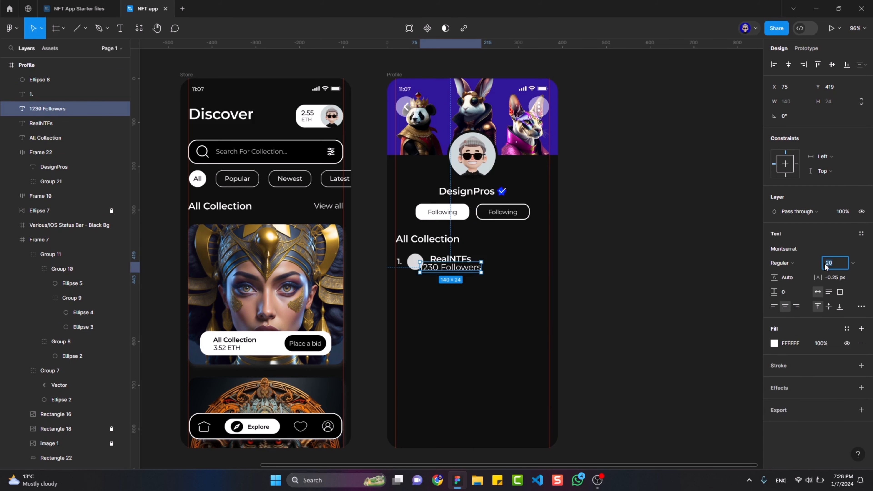
pyautogui.write('12')
pyautogui.press('Return')
# Align the "1230 Followers" text with the start of "RealNTFs" directly beneath it and set its weight to Light
pyautogui.scroll(3, 450, 265)
pyautogui.moveTo(451, 265); pyautogui.dragTo(447, 269)
pyautogui.click(784, 263)
pyautogui.click(784, 251)
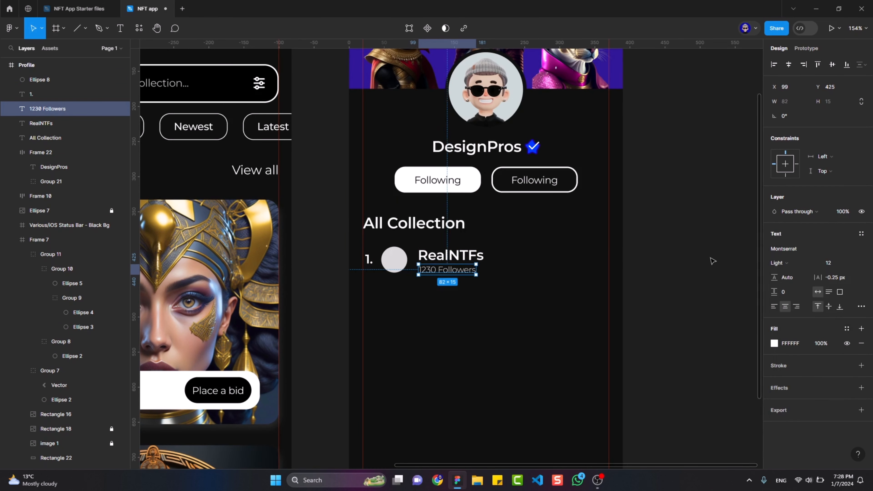
# Combine the "RealNTFs" and "1230 Followers" texts into an auto layout frame
pyautogui.click(677, 270)
pyautogui.click(451, 255)
pyautogui.keyDown('shift'); pyautogui.click(447, 270); pyautogui.keyUp('shift')
pyautogui.hotkey('shift', 'a')
# Add a "Send Text" label to the right of "RealNTFs", wrap it in an auto layout frame and add a stroke
pyautogui.press('t')
pyautogui.click(528, 259)
pyautogui.write('Send Text')
pyautogui.hotkey('shift', 'a')
pyautogui.click(862, 391)
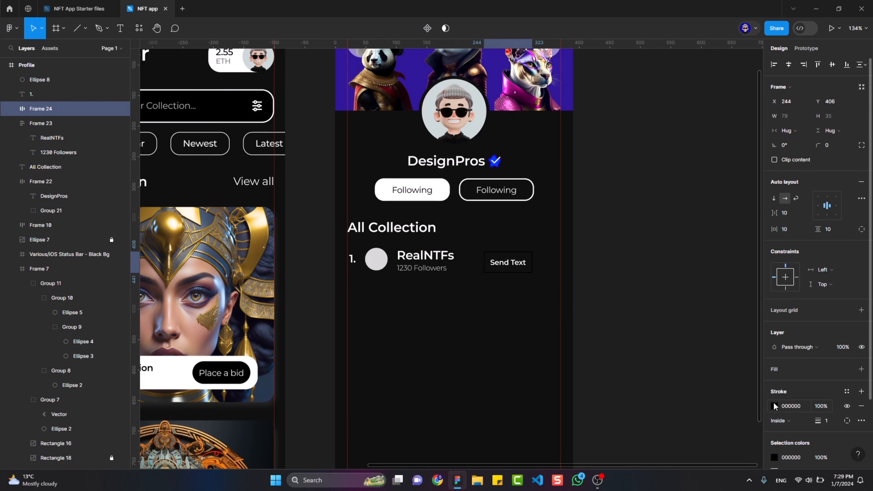